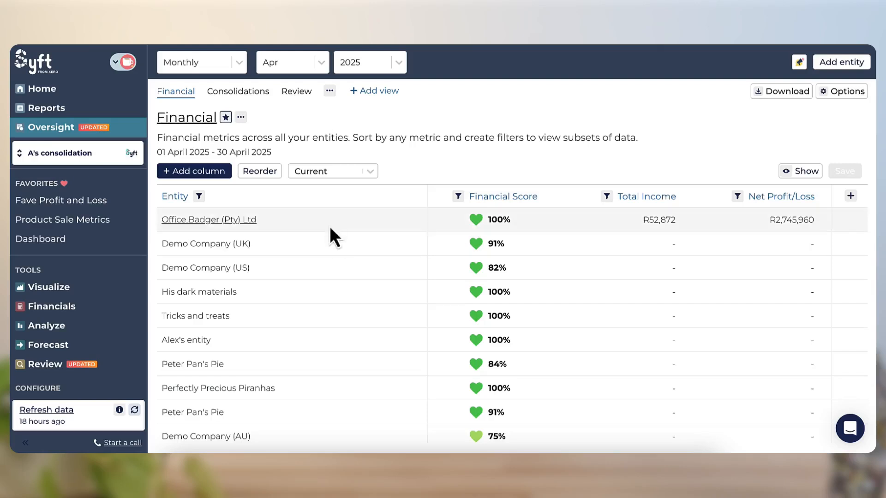
- Look through the list of entities and their financial scores in the Financial view
scroll(331, 295, down, 1)
scroll(330, 297, down, 5)
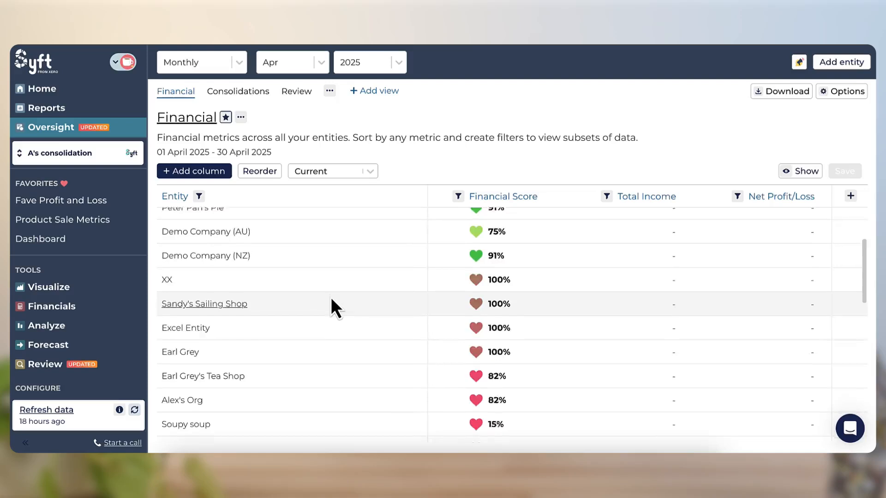
scroll(330, 297, up, 6)
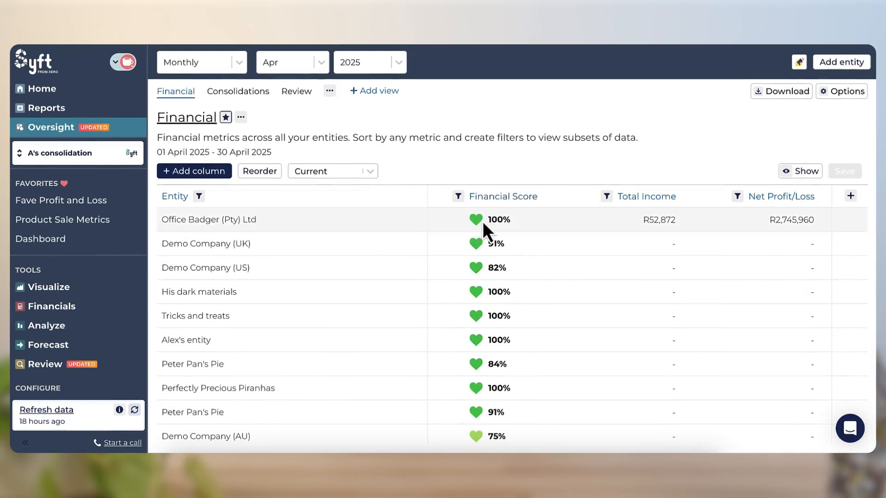
scroll(482, 220, down, 1)
scroll(482, 221, down, 6)
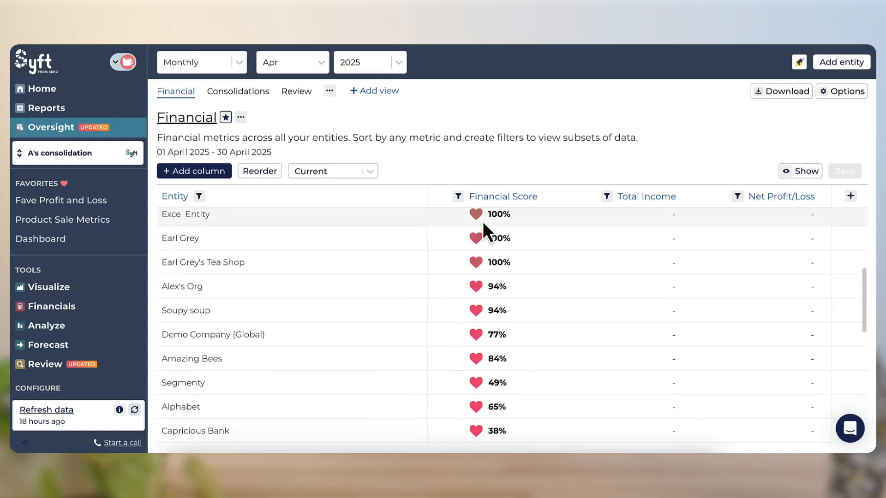
scroll(478, 359, up, 8)
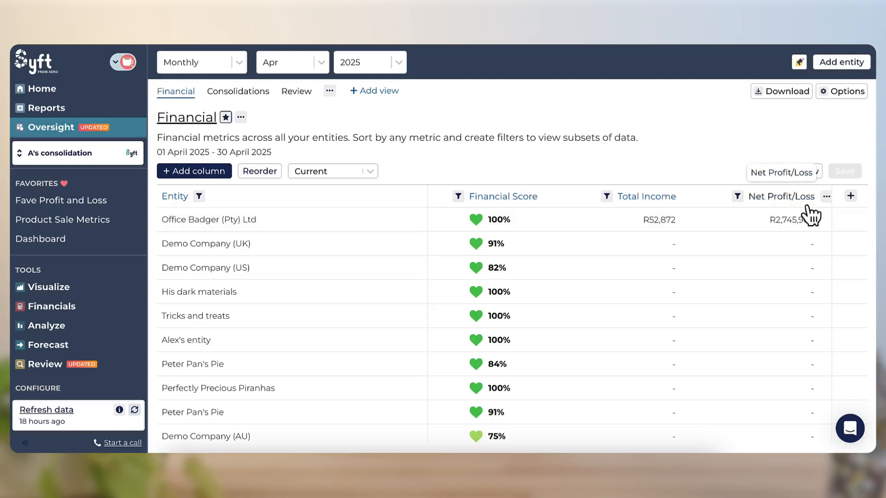
- Add a Note column to the Financial table
click(850, 196)
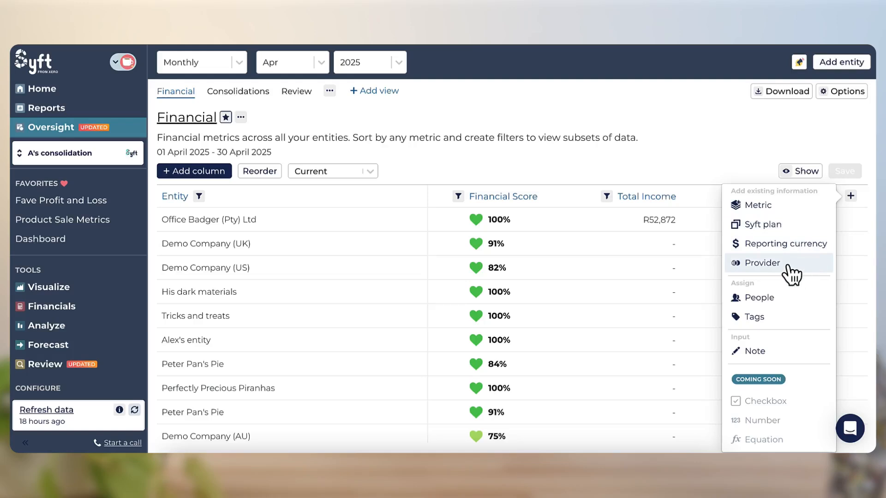
click(799, 349)
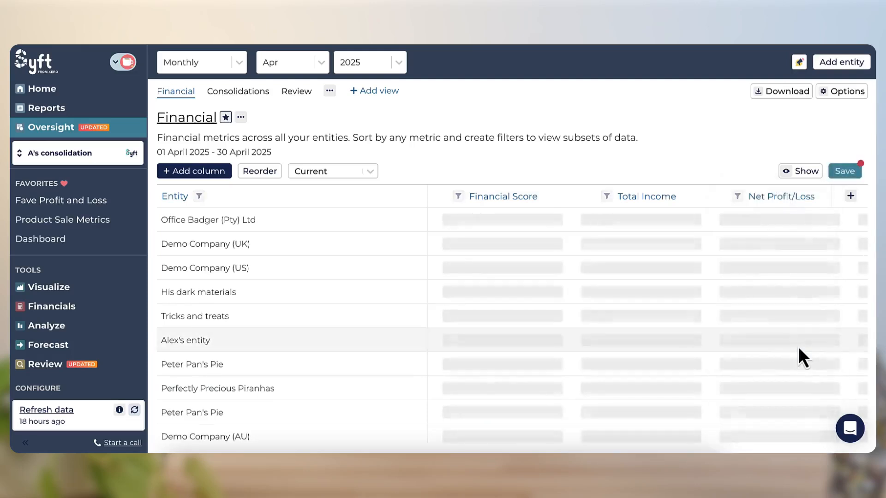
scroll(760, 309, right, 8)
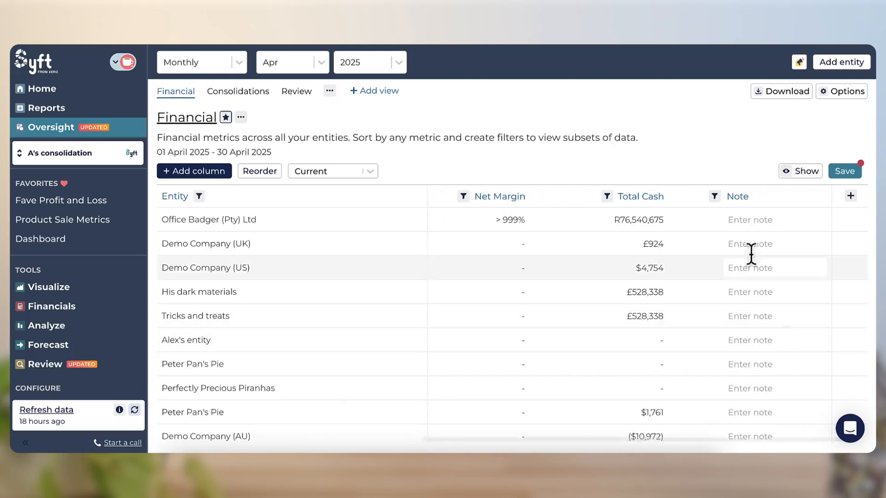
- Enter the note "Keep an eye on cash." for Office Badger (Pty) Ltd and save the table
click(747, 220)
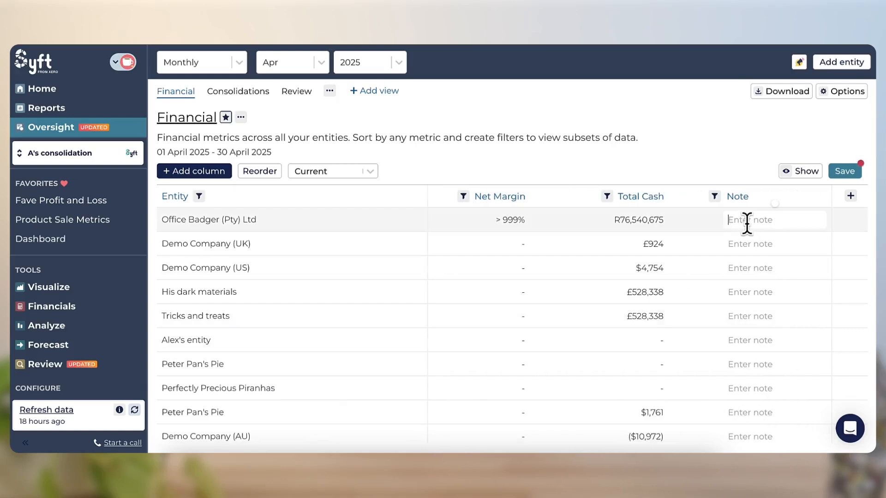
text(Keep an eye on cash.)
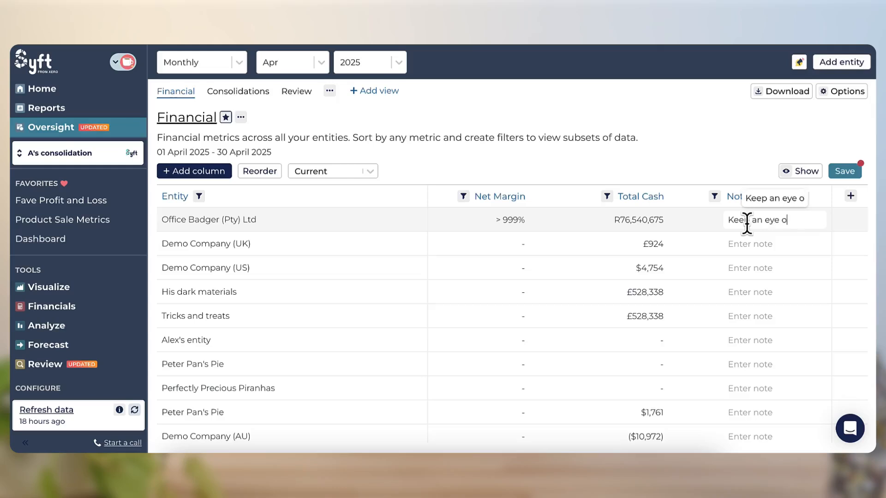
key(Return)
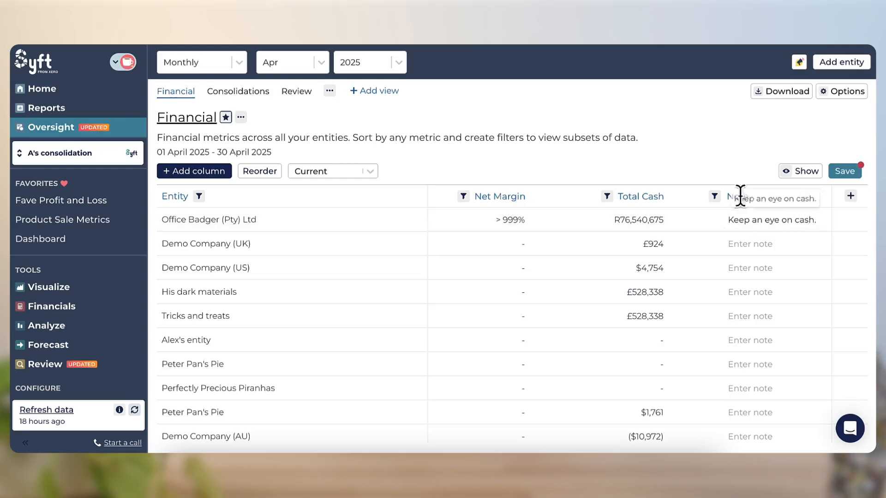
click(843, 180)
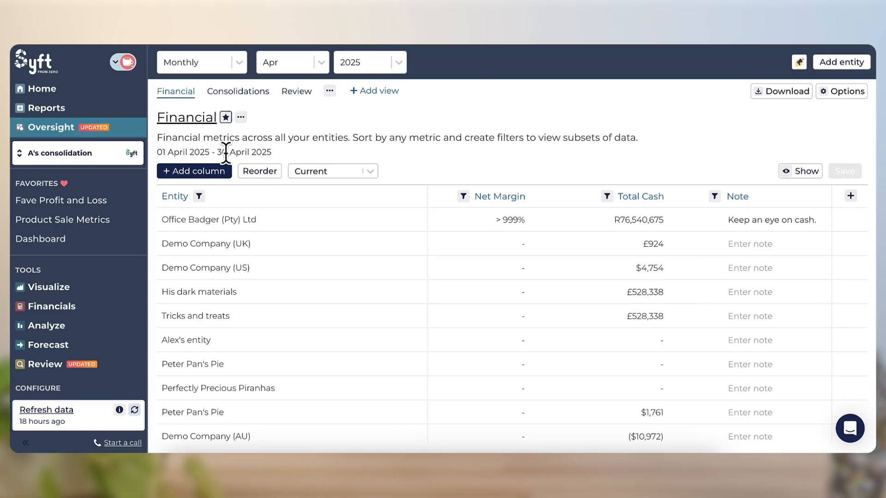
- Look at the Consolidations and Review views and return to the Financial view
click(229, 97)
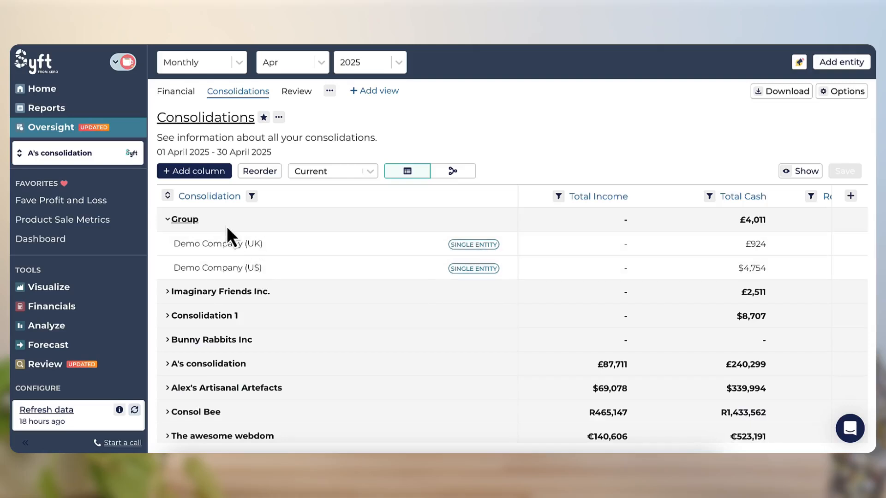
click(290, 101)
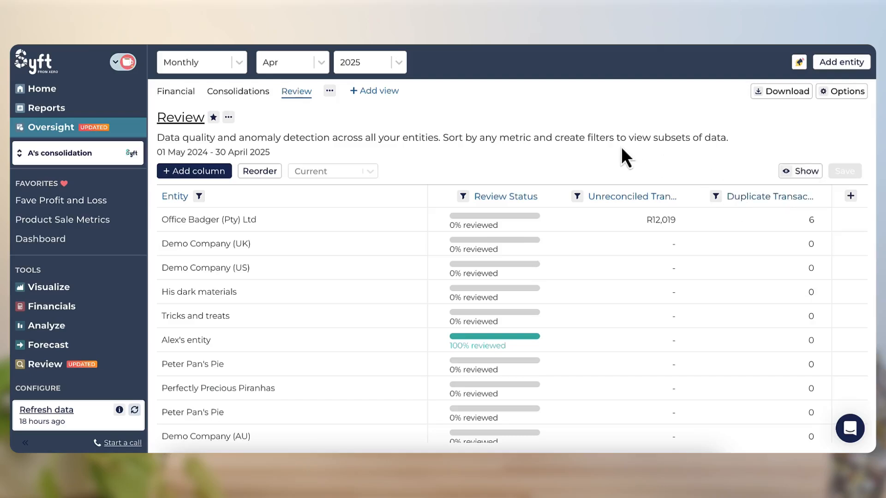
click(187, 93)
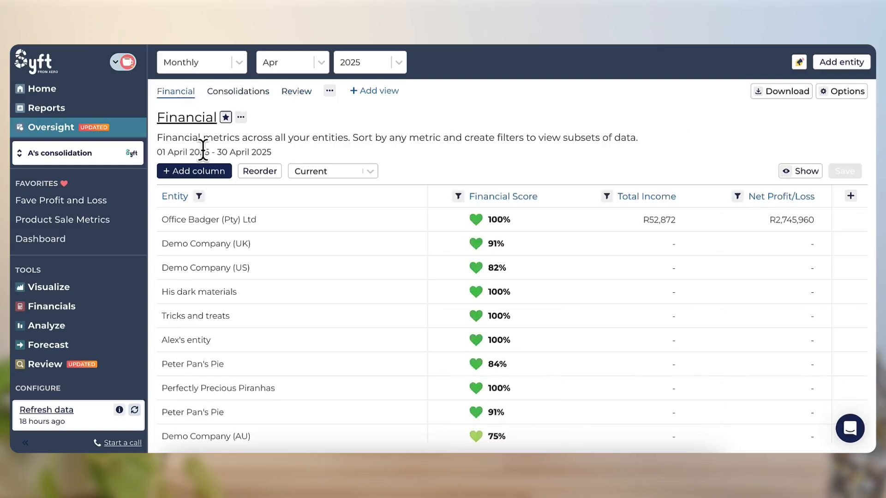
- Start adding columns from the Financials category and select Net Margin, Accounts Receivable (COA) and Accounts Payable (COA)
click(203, 174)
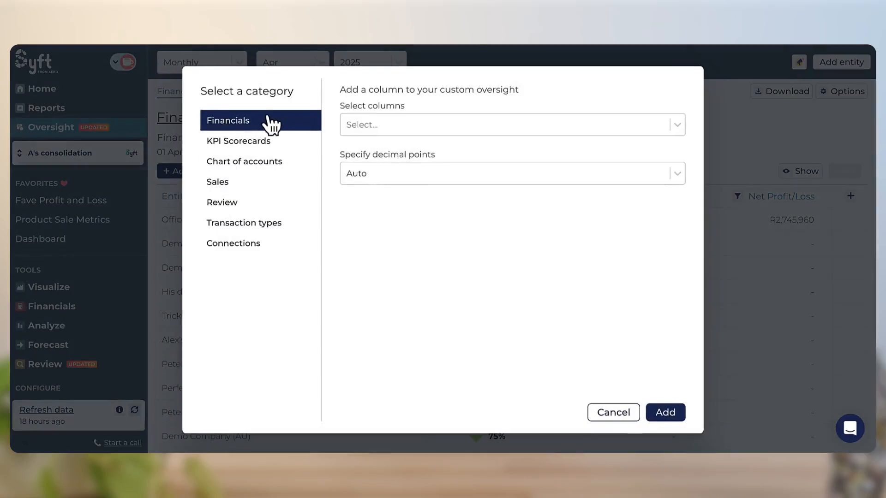
click(380, 124)
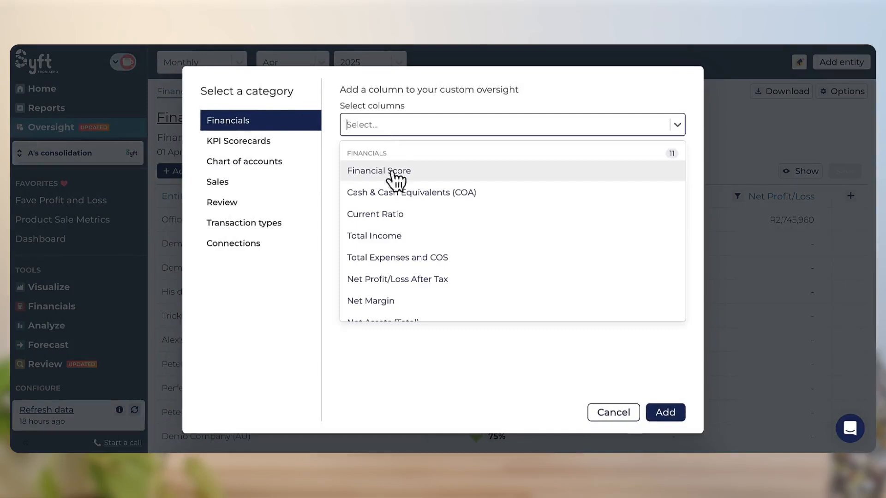
scroll(395, 203, down, 3)
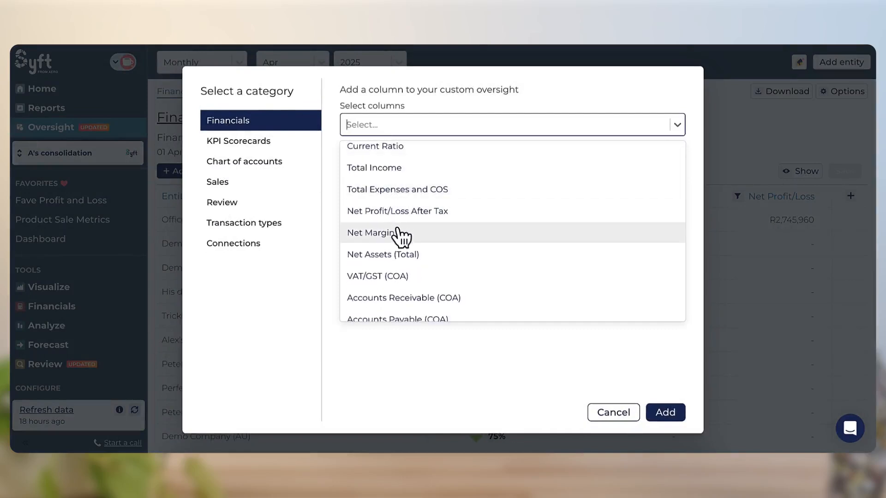
click(399, 234)
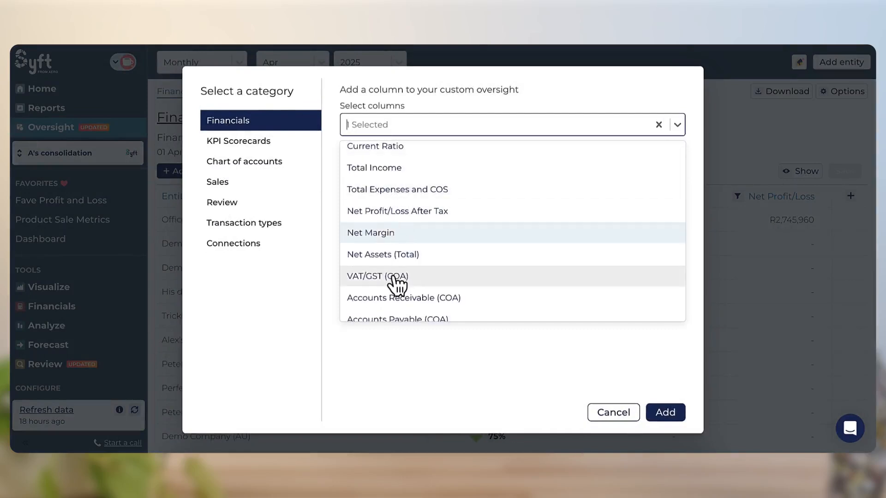
scroll(396, 283, down, 1)
click(422, 285)
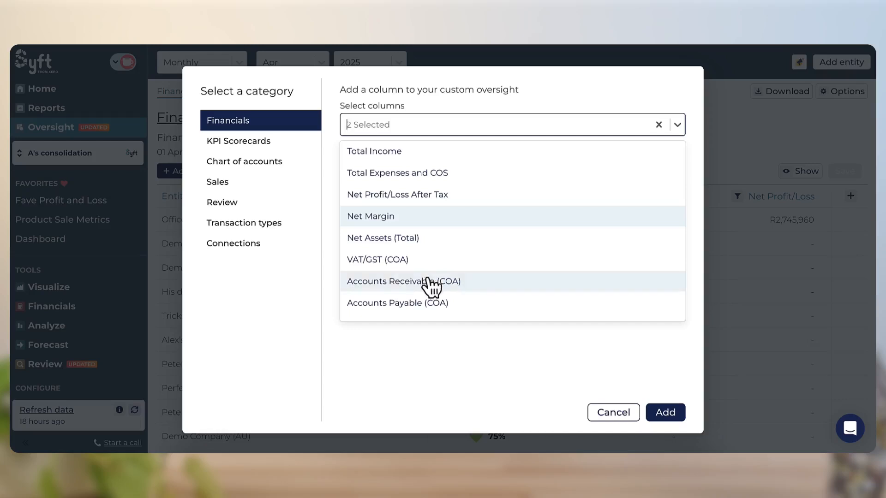
click(442, 305)
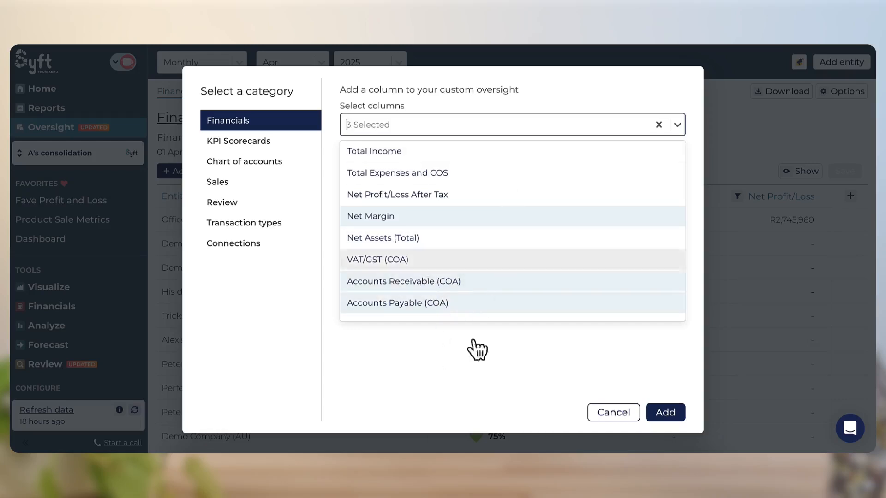
click(460, 379)
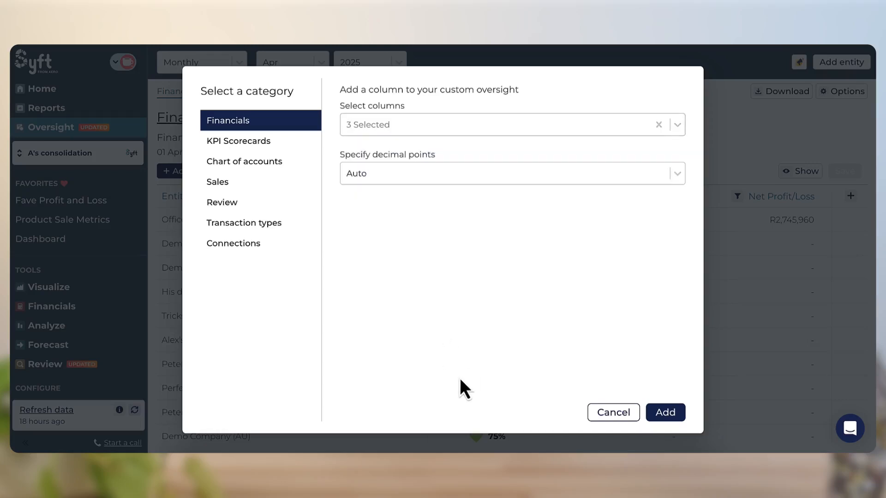
- Set the decimal points of the selected columns to 2 and add them to the table
click(555, 183)
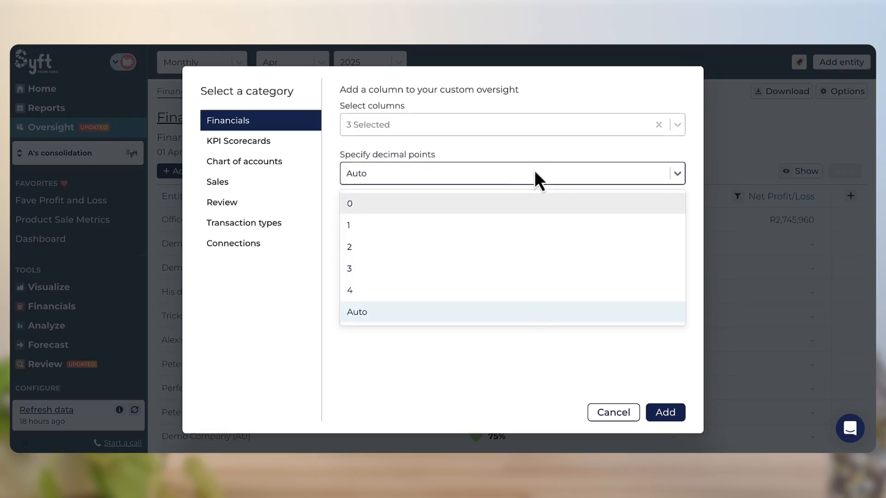
click(514, 246)
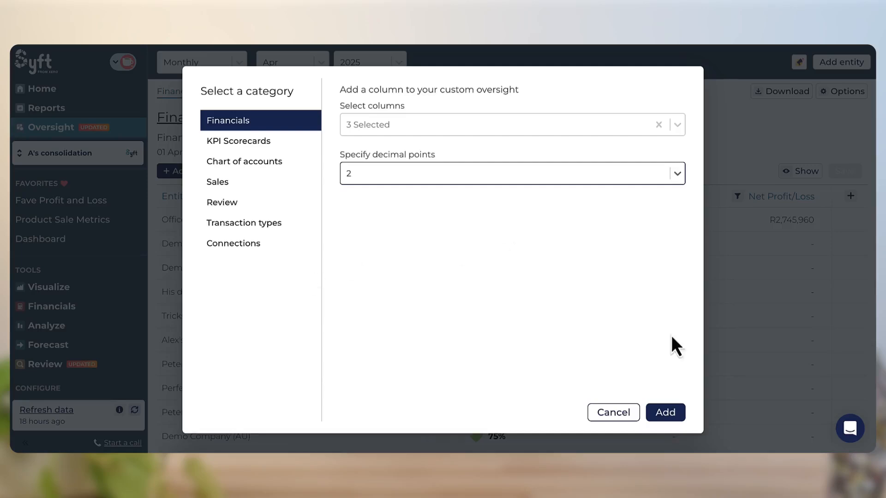
click(664, 415)
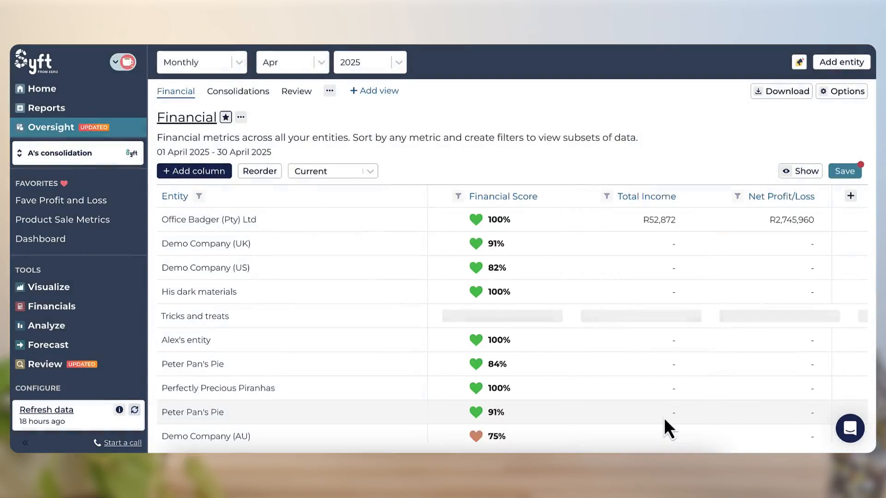
- Check the newly added columns at the end of the Financial table and save the table
scroll(642, 321, right, 5)
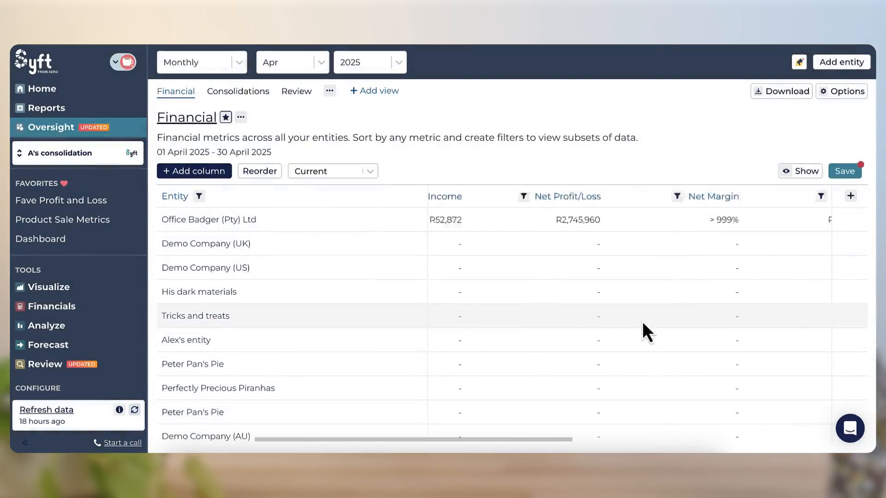
scroll(643, 323, right, 10)
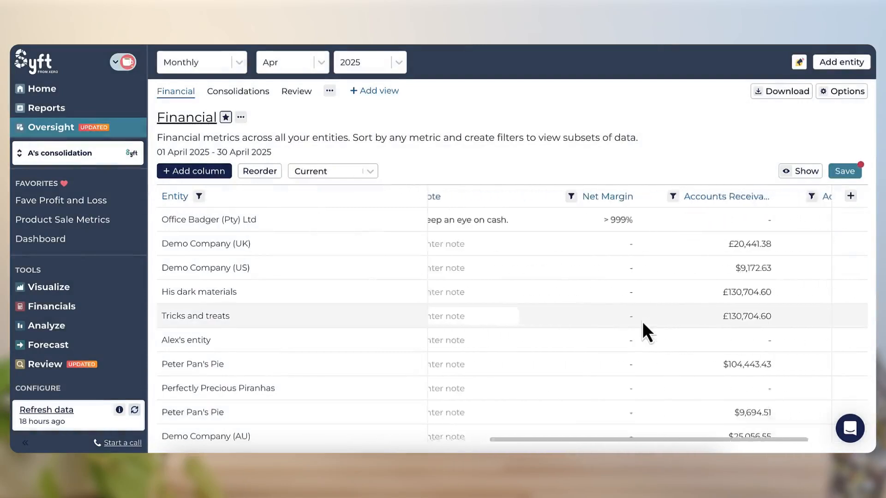
scroll(642, 321, right, 4)
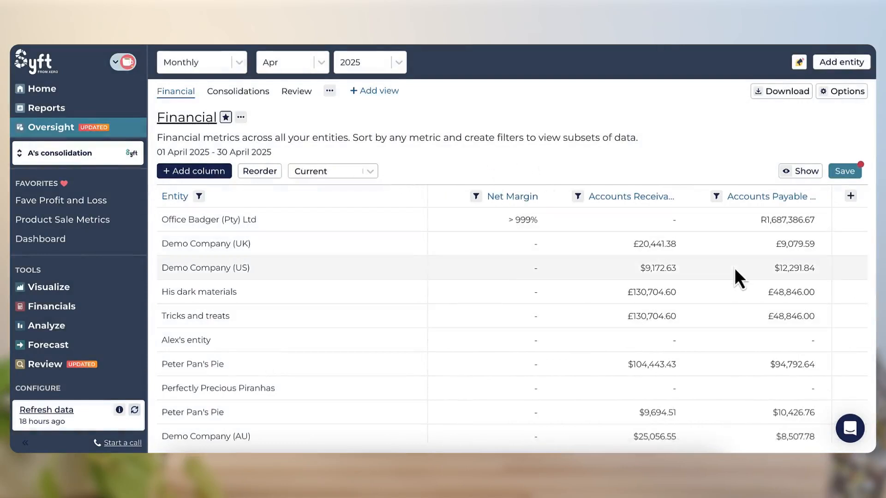
scroll(734, 268, left, 15)
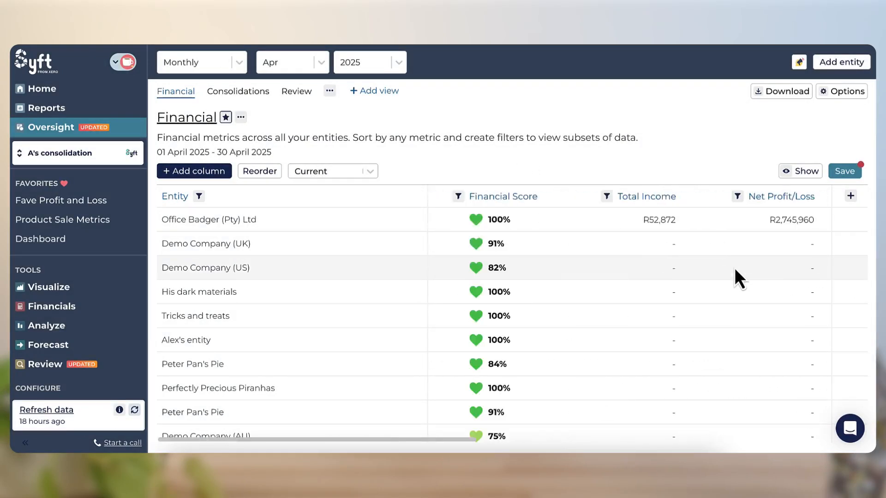
click(847, 173)
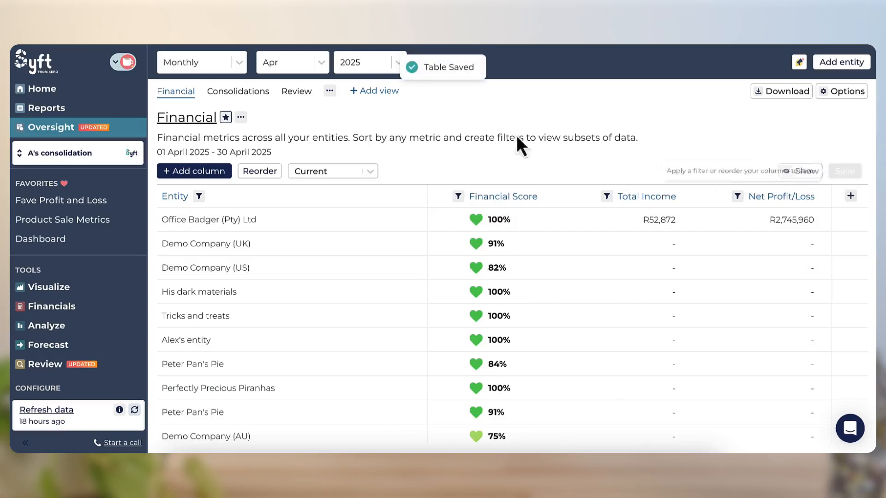
- Add a KPI Scorecards column named "KPI" to the Financial table
click(221, 171)
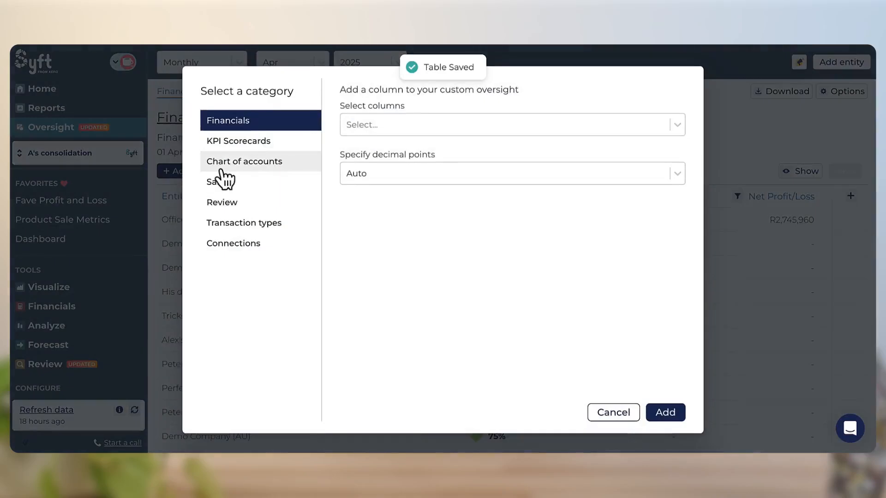
click(238, 147)
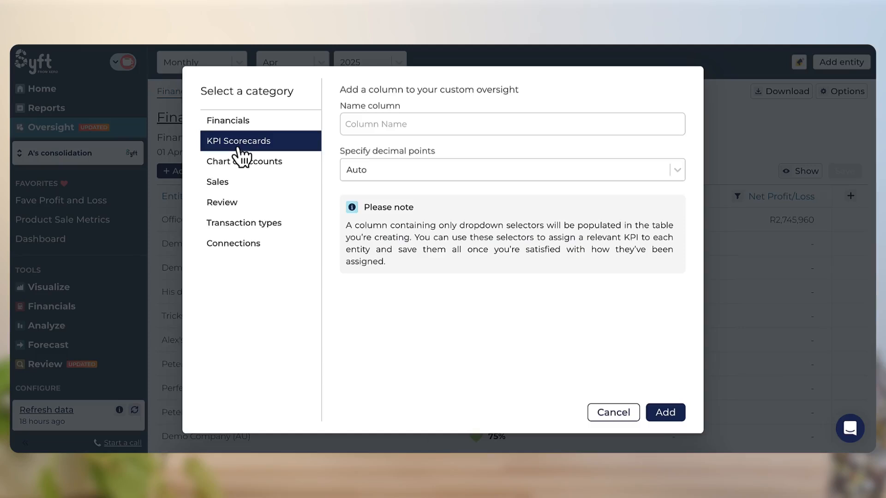
click(369, 121)
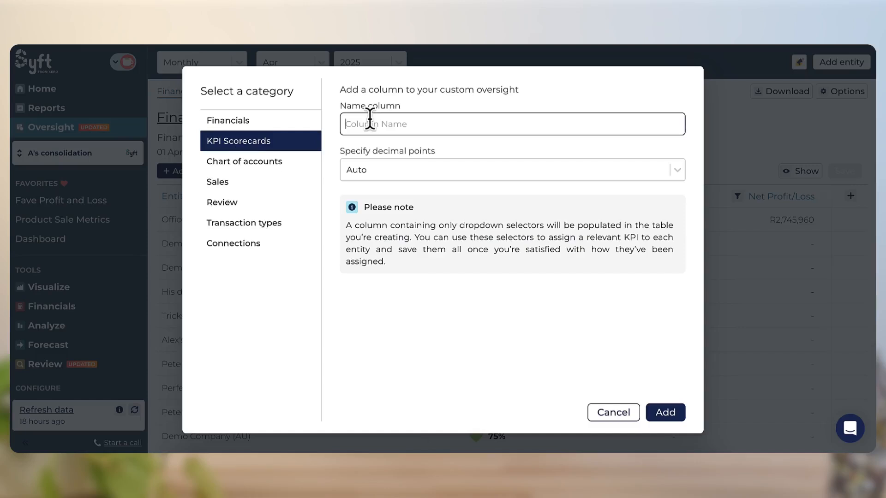
text(KPI)
click(664, 415)
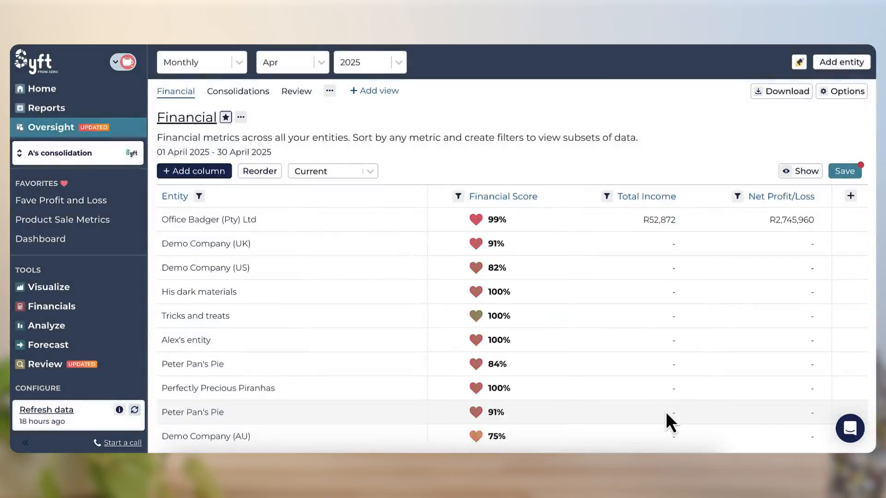
- Assign a KPI from the Sales Health Report to Office Badger (Pty) Ltd in the KPI column
scroll(647, 368, right, 10)
scroll(646, 365, right, 5)
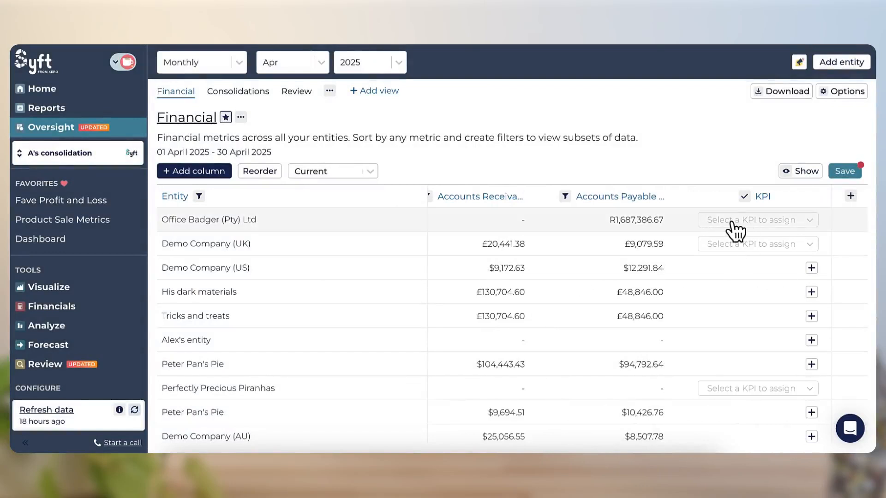
click(733, 223)
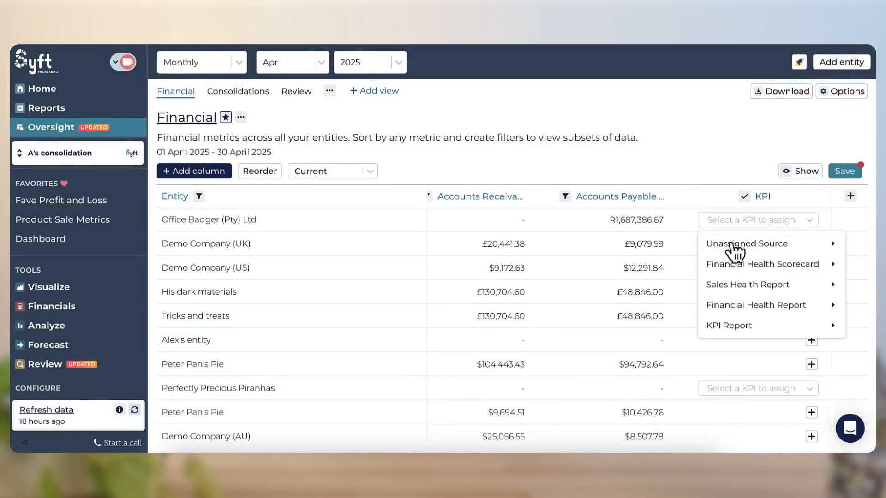
mouse_move(735, 251)
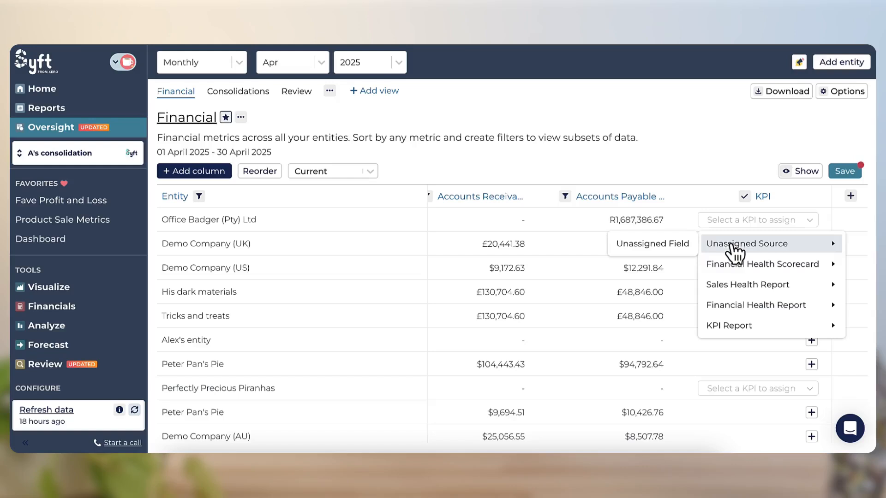
mouse_move(734, 267)
mouse_move(720, 283)
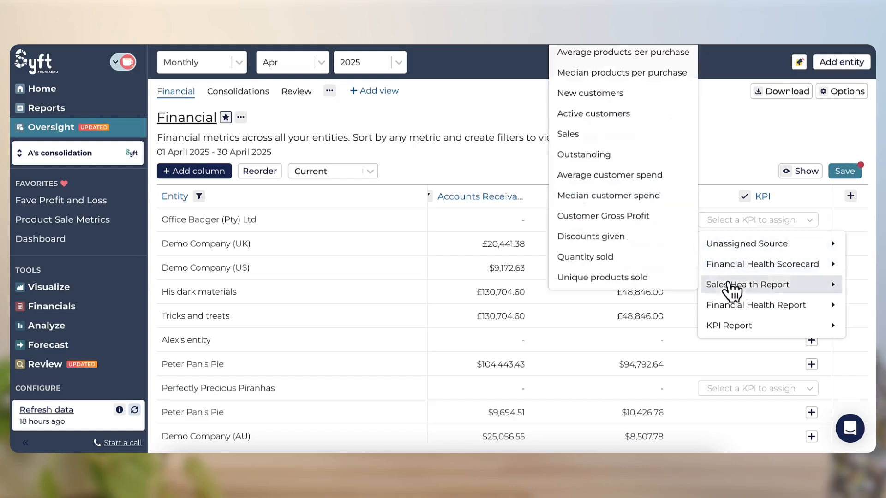
click(639, 265)
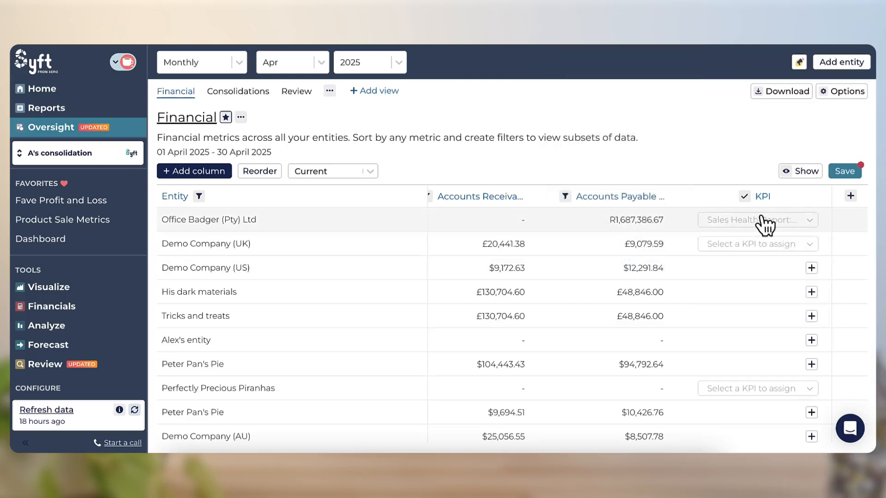
- Assign a Financial Health Scorecard KPI to Demo Company (UK) in the KPI column and save the table
click(790, 258)
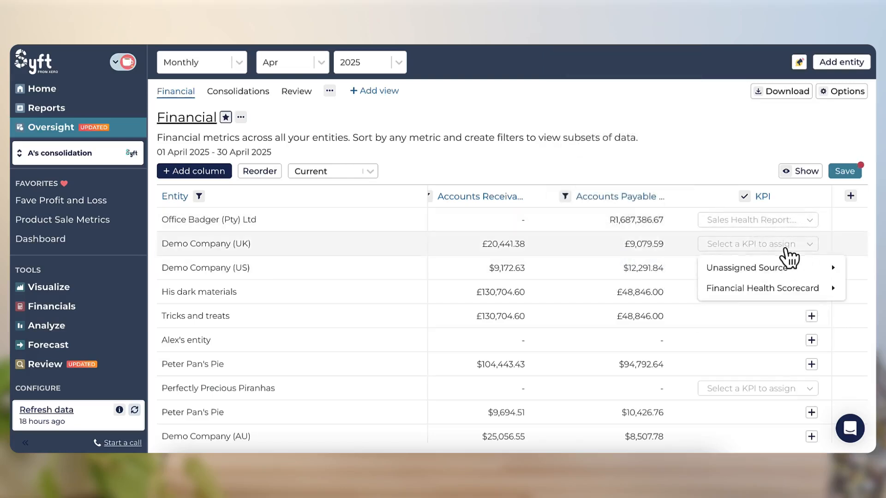
mouse_move(788, 290)
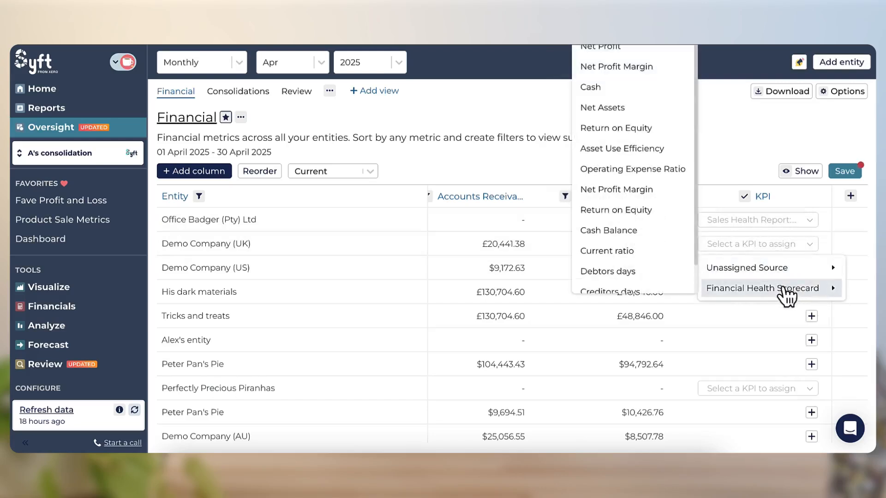
click(659, 277)
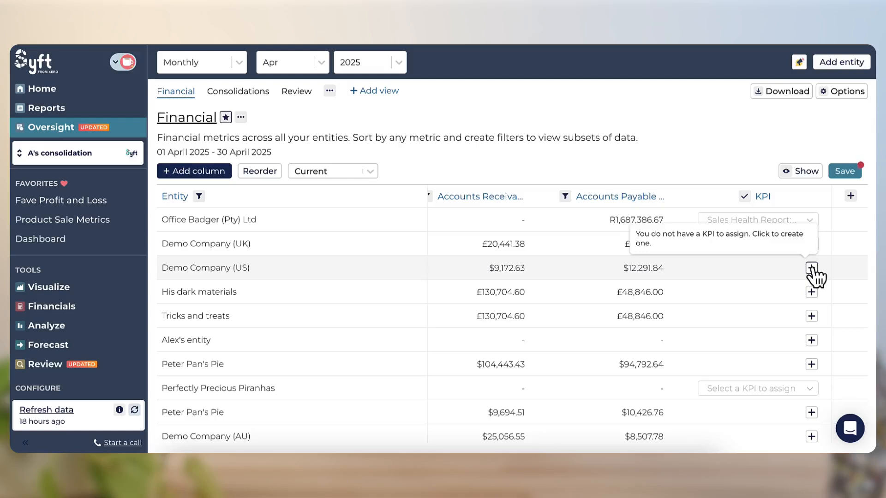
click(840, 176)
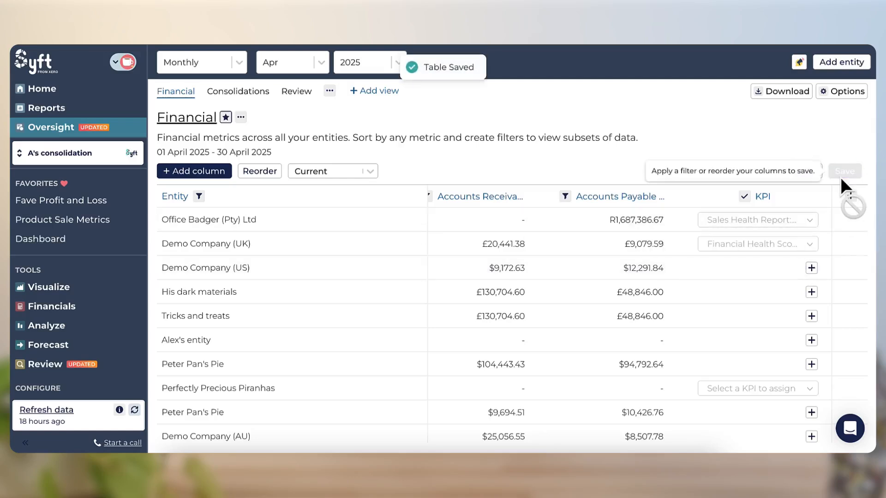
- Reorder the Financial table's columns so that Financial Score comes directly after Net Profit/Loss
click(267, 176)
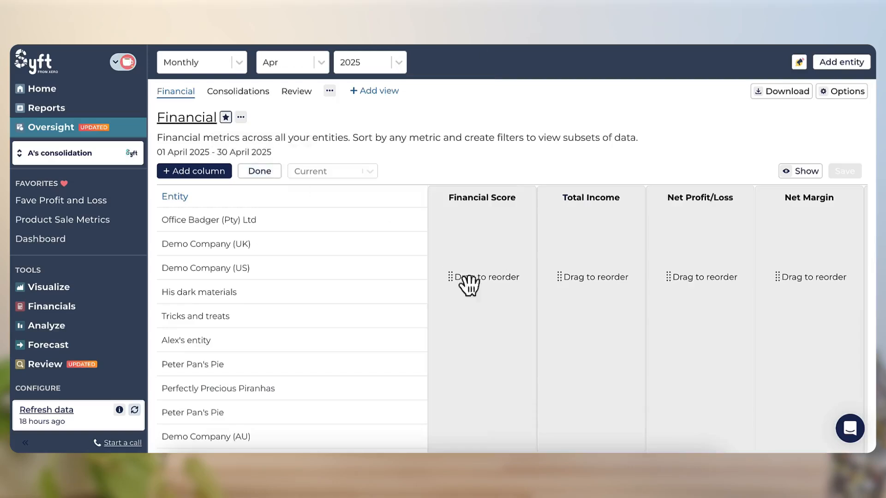
drag(466, 283, 658, 298)
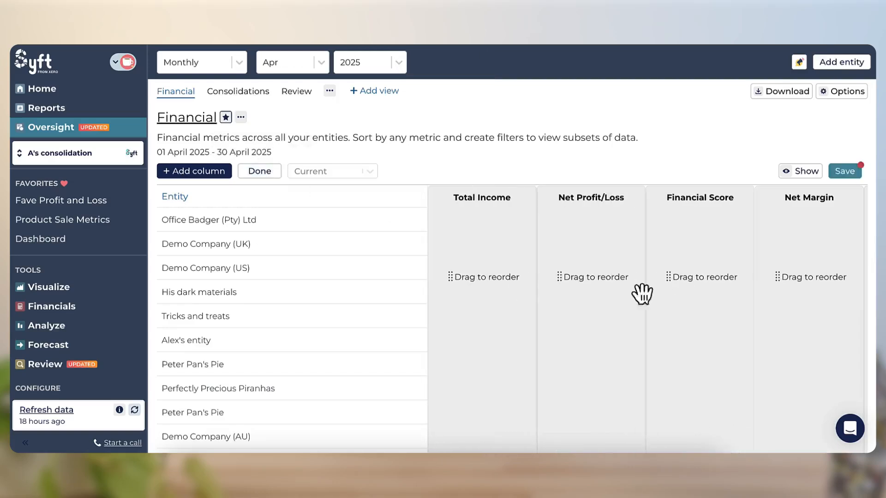
click(259, 175)
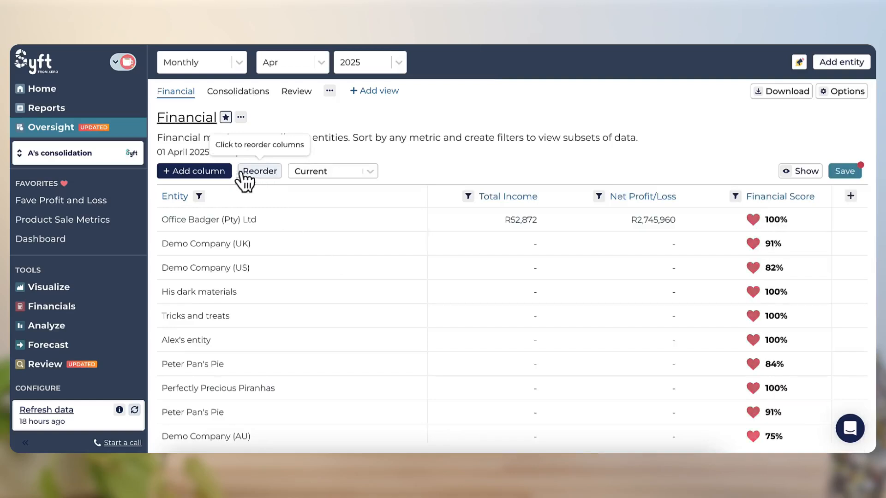
- Examine the columns that can be added from the Chart of accounts (Profit and Loss) and Sales categories
click(225, 180)
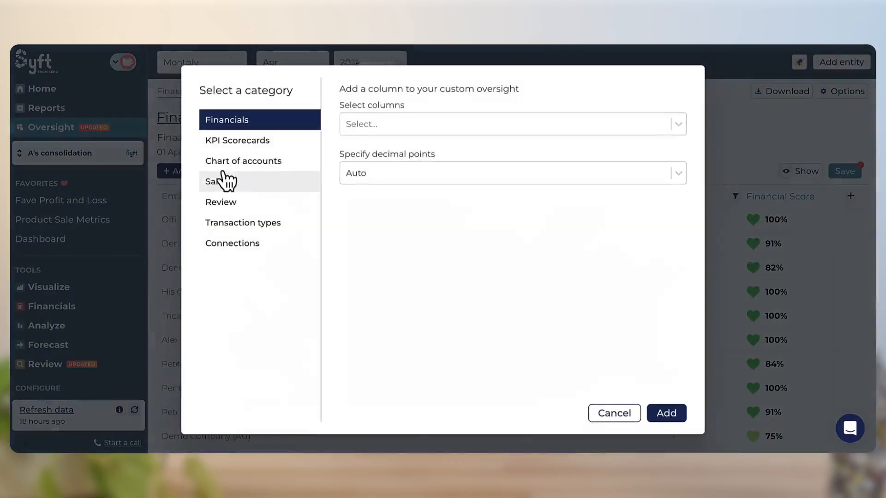
click(247, 175)
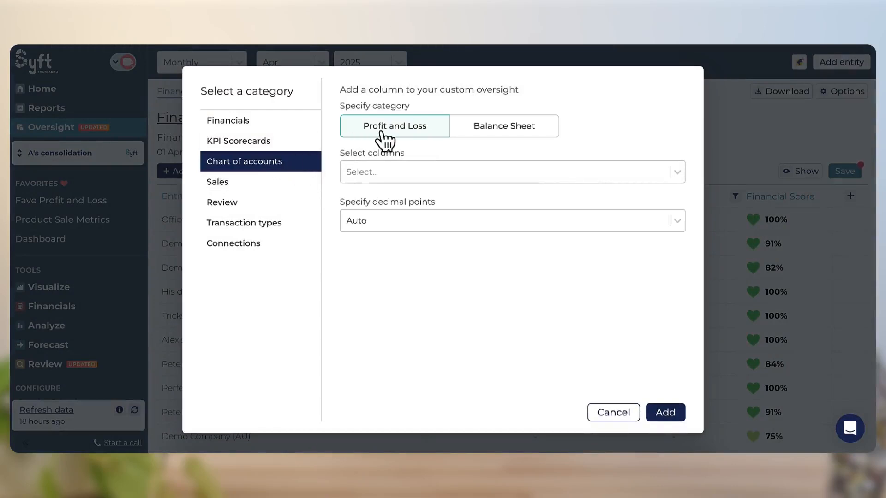
click(447, 172)
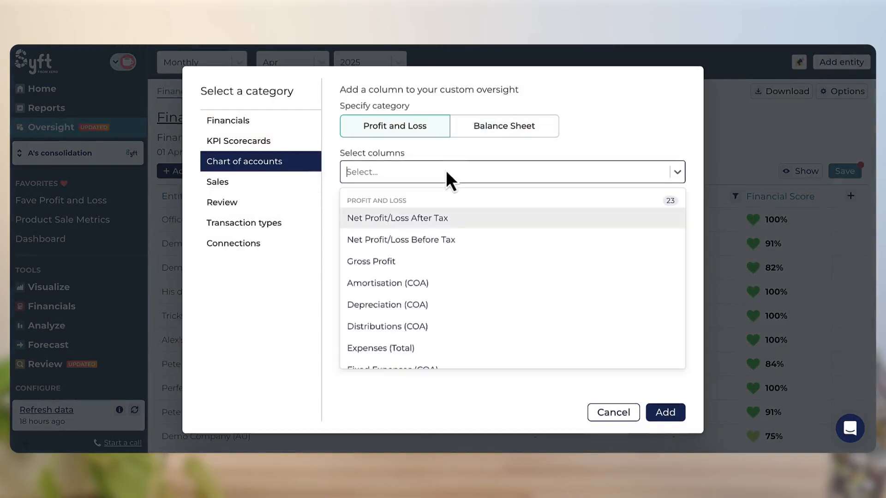
click(455, 177)
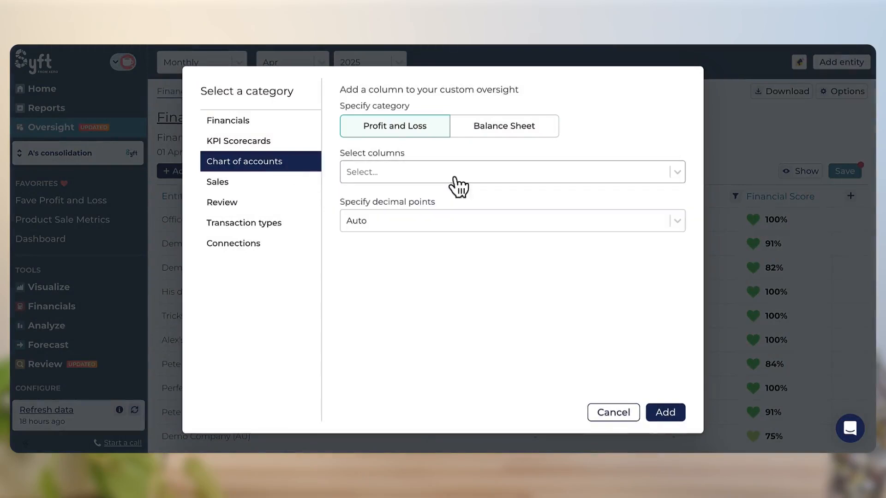
click(282, 184)
click(394, 129)
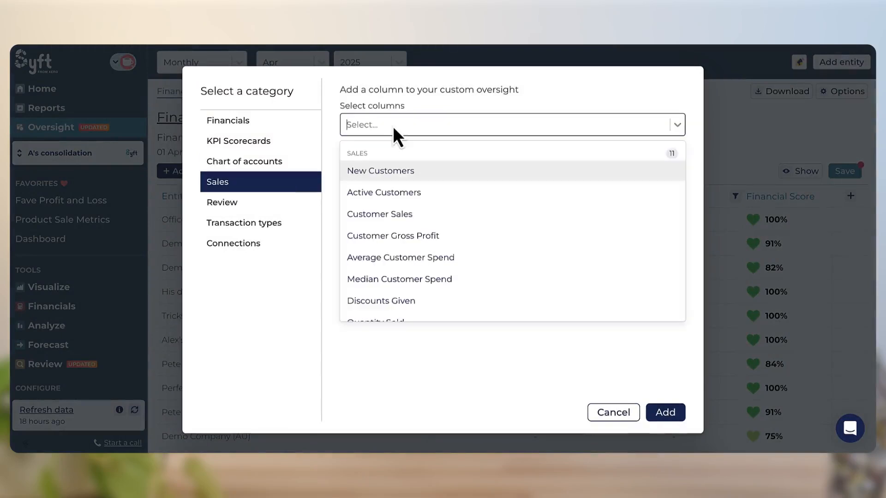
scroll(401, 291, down, 2)
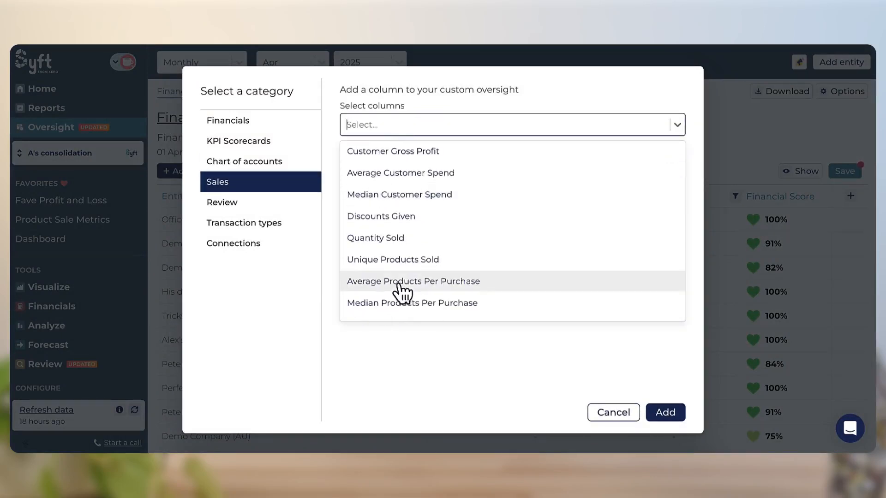
- Browse the Review category's columns for the Financial table and select Number of Unreconciled Transactions
click(247, 210)
click(248, 209)
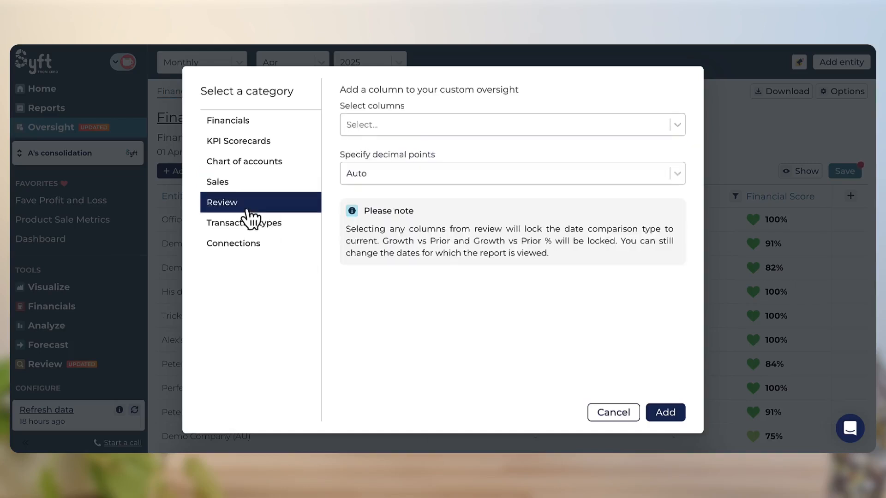
click(382, 133)
click(396, 171)
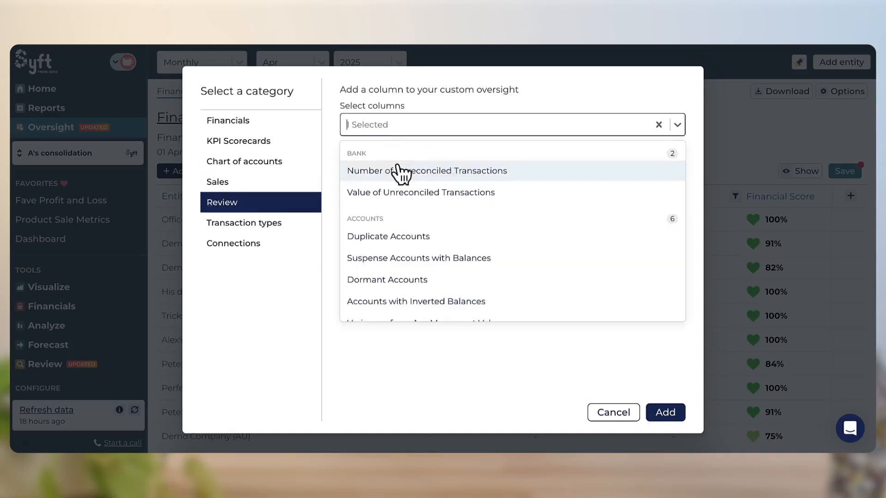
click(322, 184)
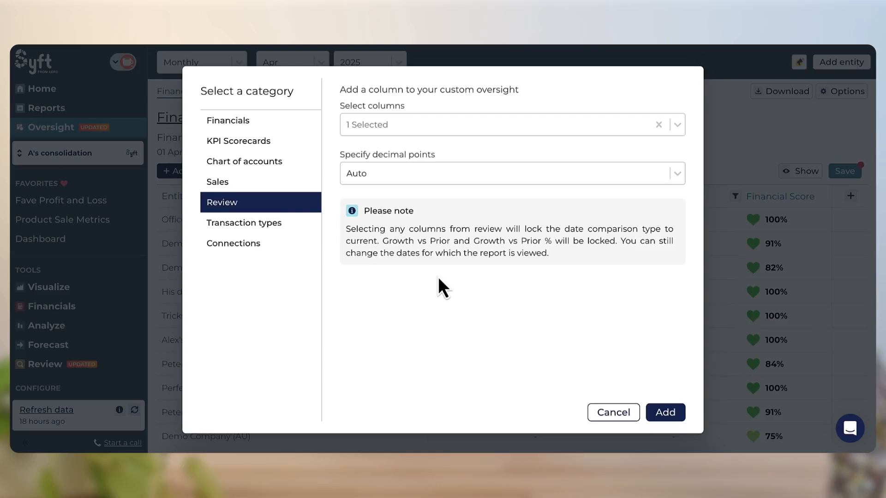
- Examine the Transaction types and Connections categories, and close the column setup without adding anything
click(270, 226)
click(389, 130)
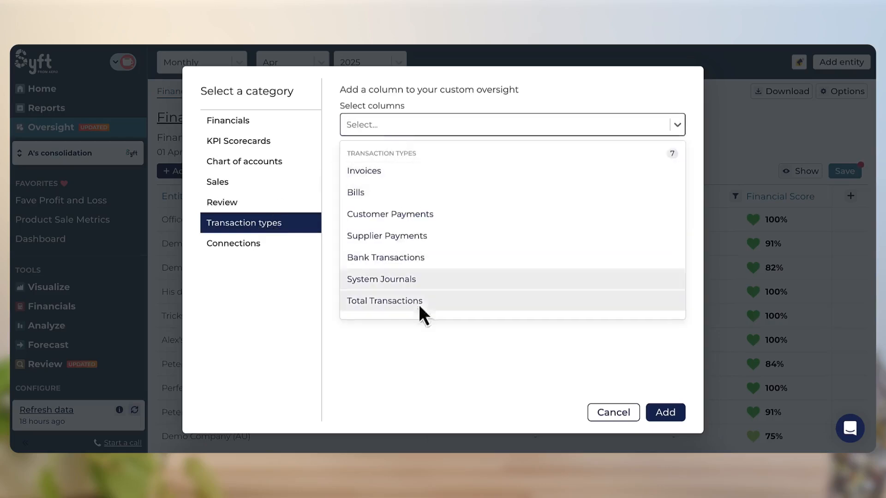
click(416, 345)
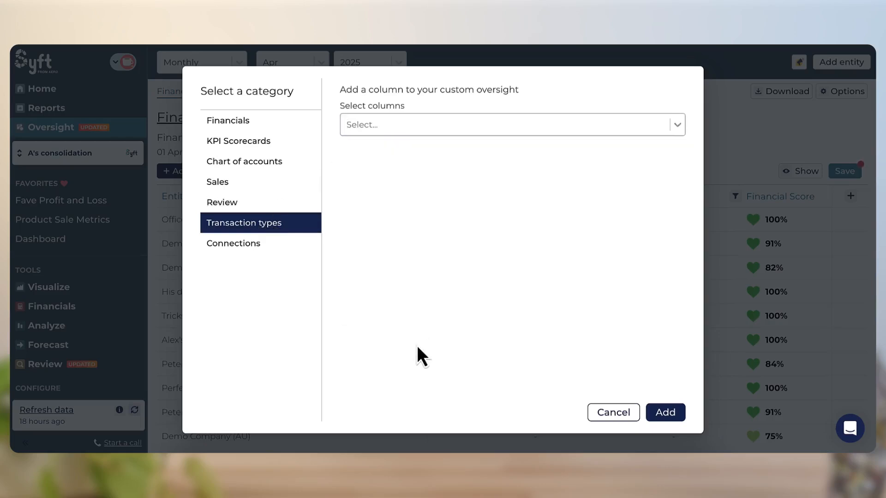
click(279, 244)
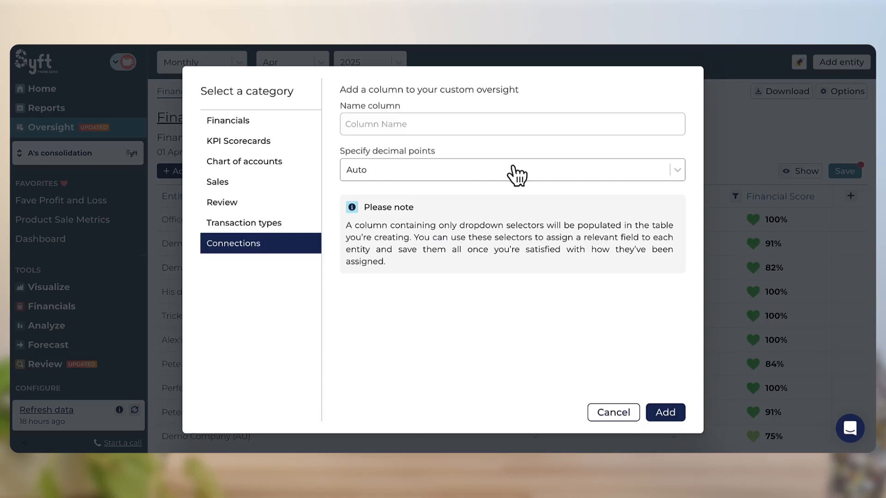
click(492, 120)
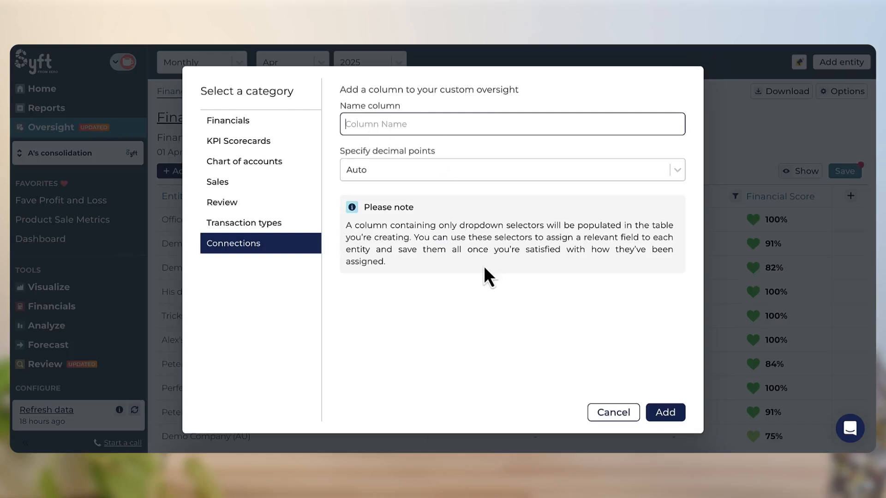
click(625, 412)
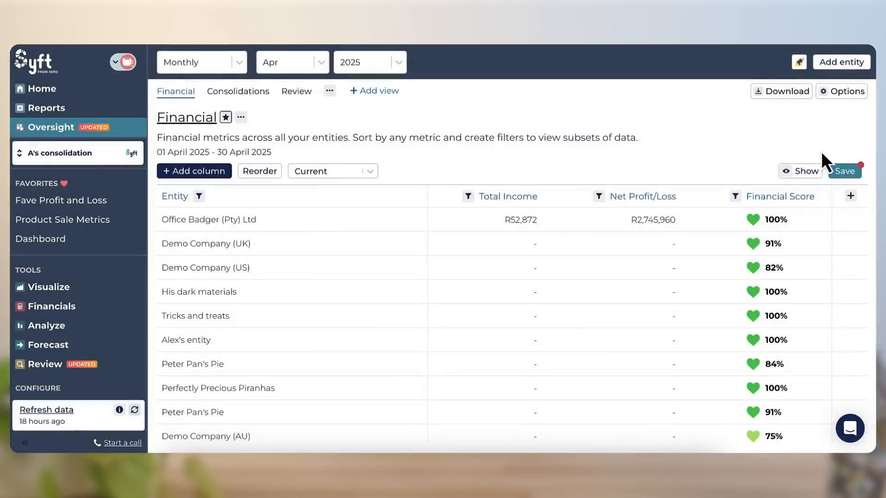
- Save the reordered Financial table and open the Group consolidation in the Consolidations view
click(844, 169)
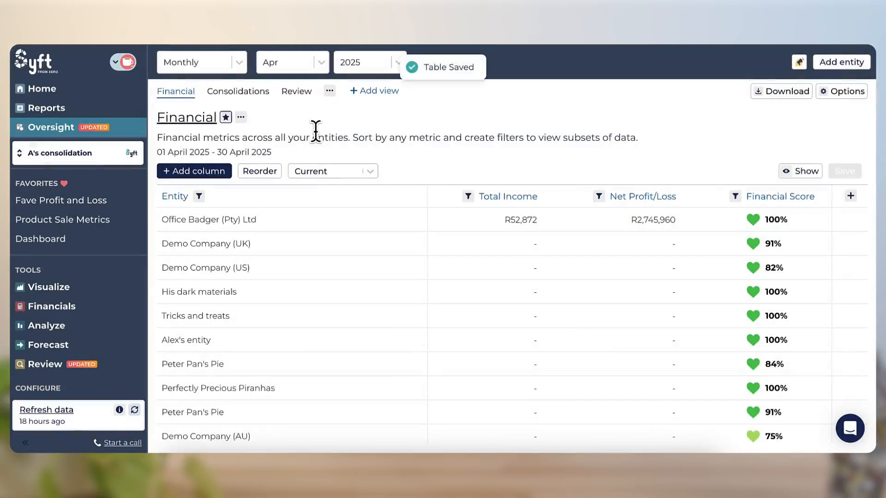
click(267, 100)
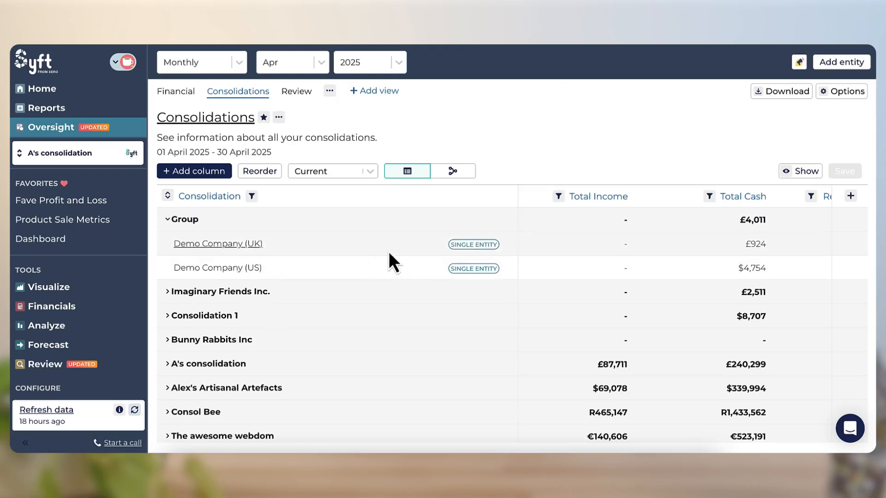
click(173, 220)
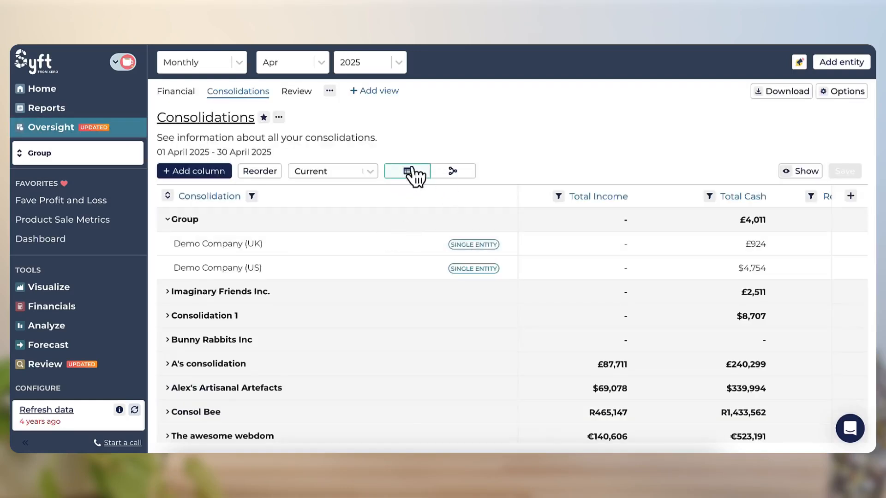
- View the Group consolidation as a structure chart and return to the table layout
click(453, 173)
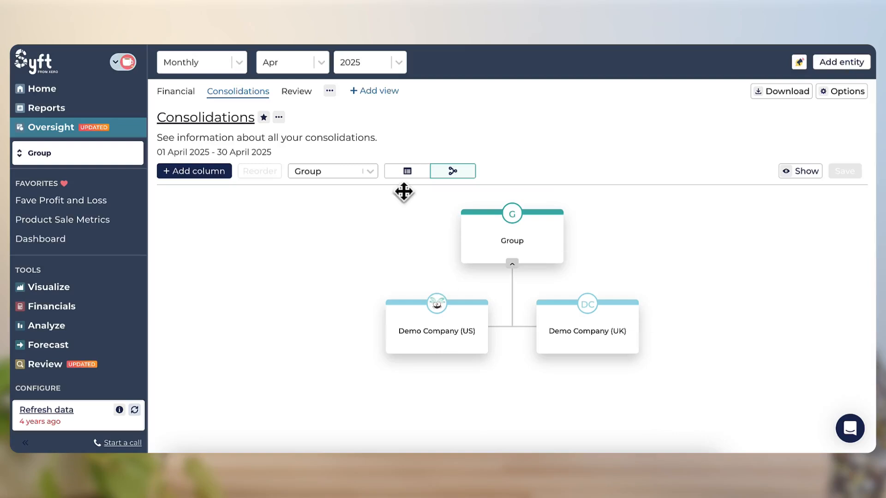
click(407, 173)
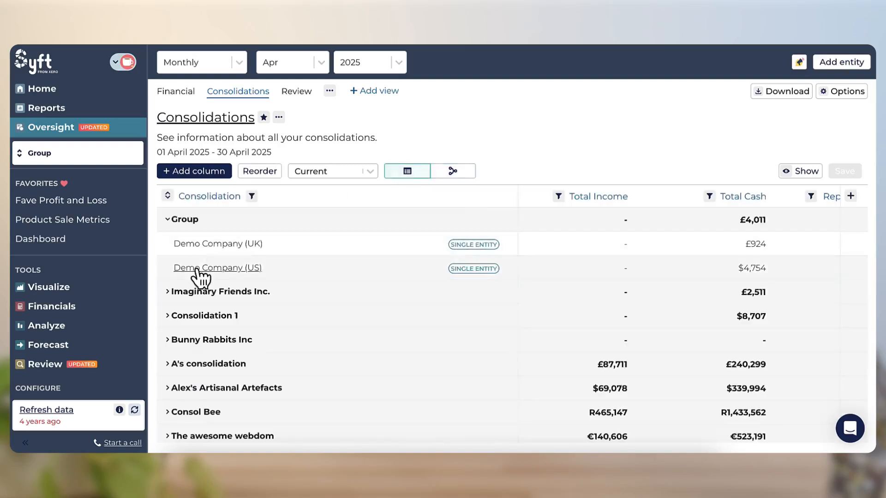
- Check the column categories and view options available for Consolidations, and open the Review view
click(212, 171)
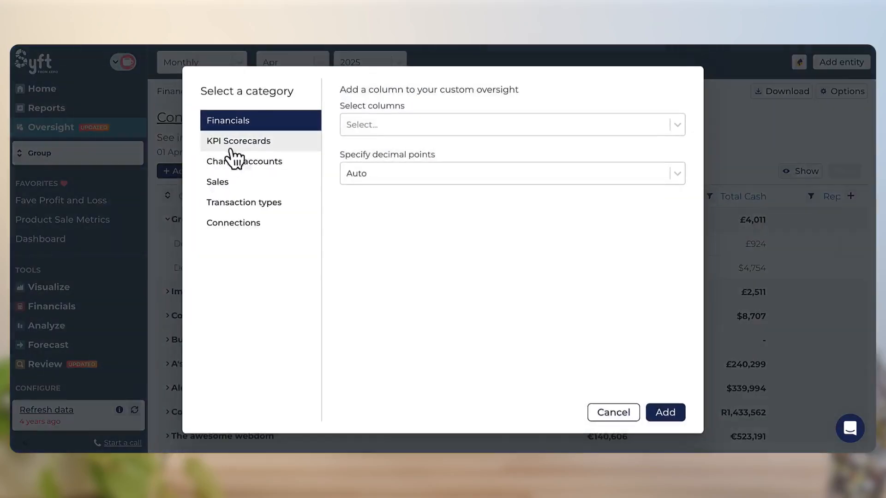
click(588, 411)
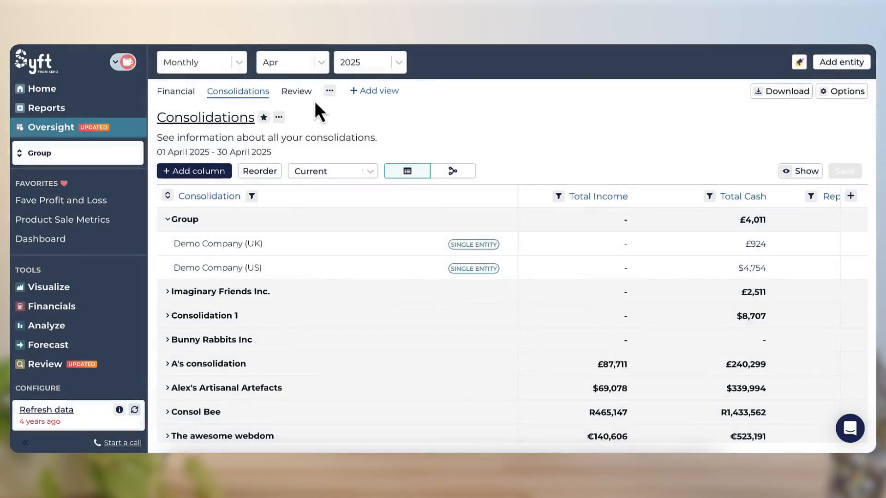
click(279, 118)
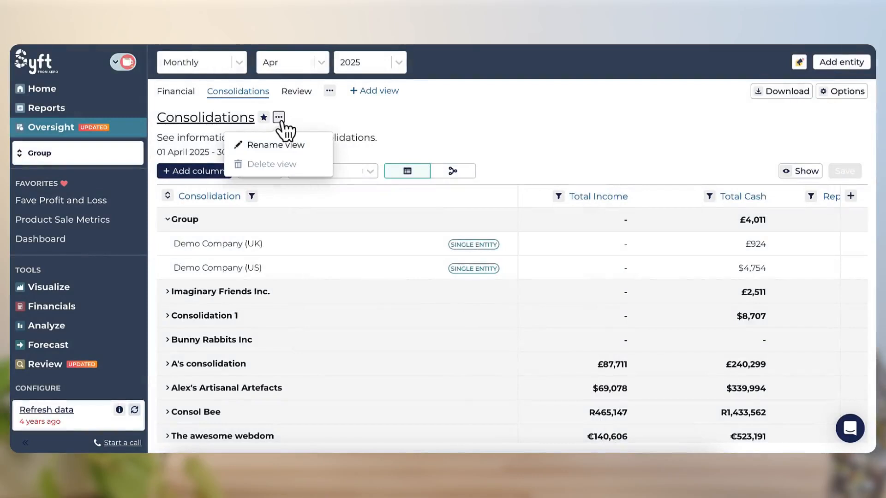
click(279, 117)
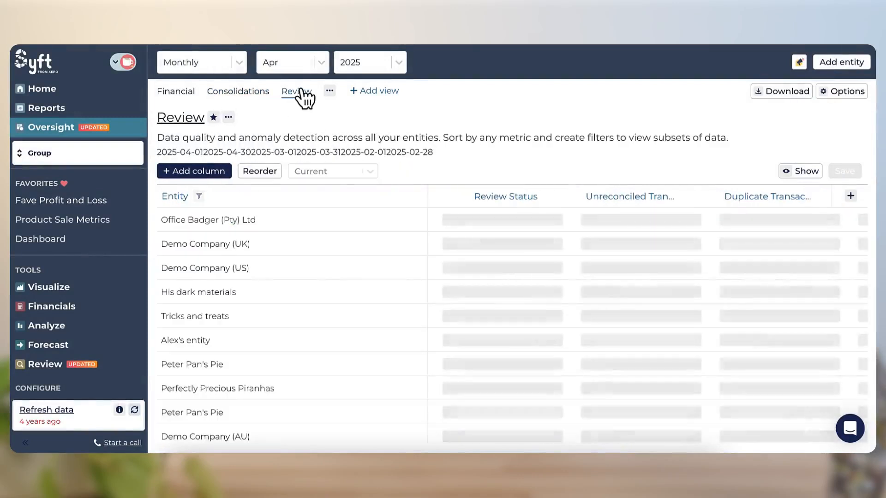
- Check the column categories that can be added to the Review view and close the setup without adding anything
click(217, 170)
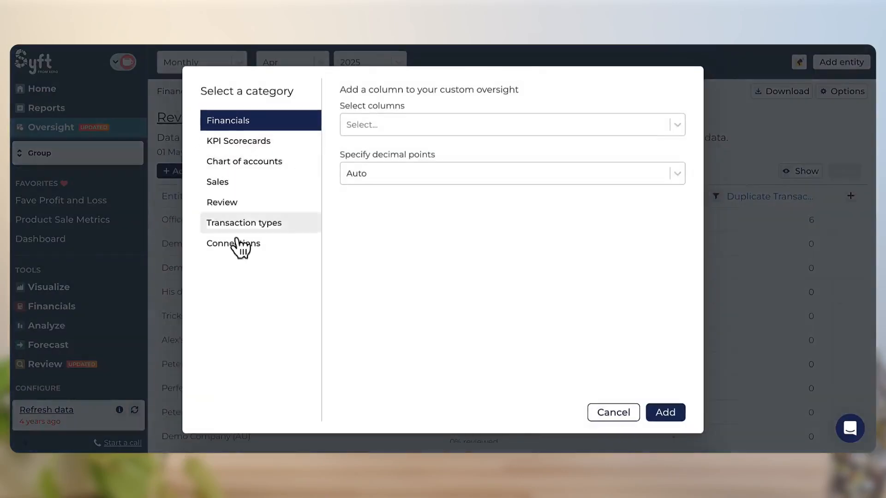
click(618, 415)
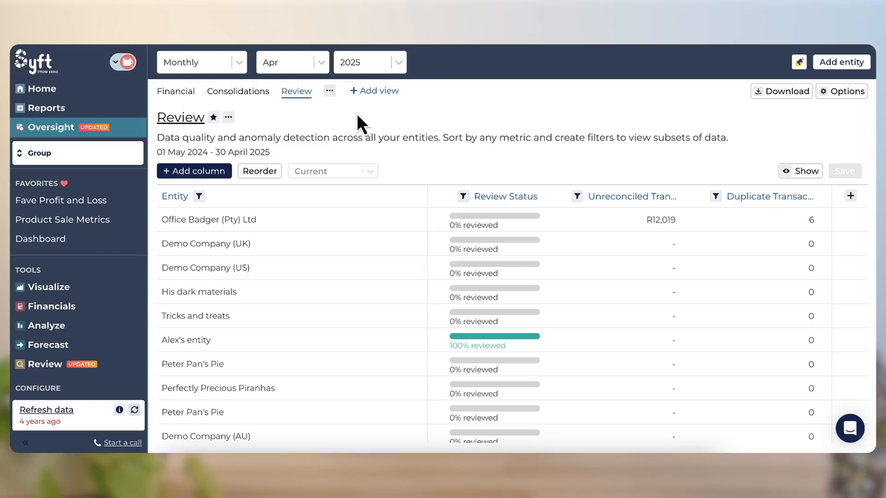
- Compare the prebuilt oversight templates and start a new view from the Transactions template
click(369, 92)
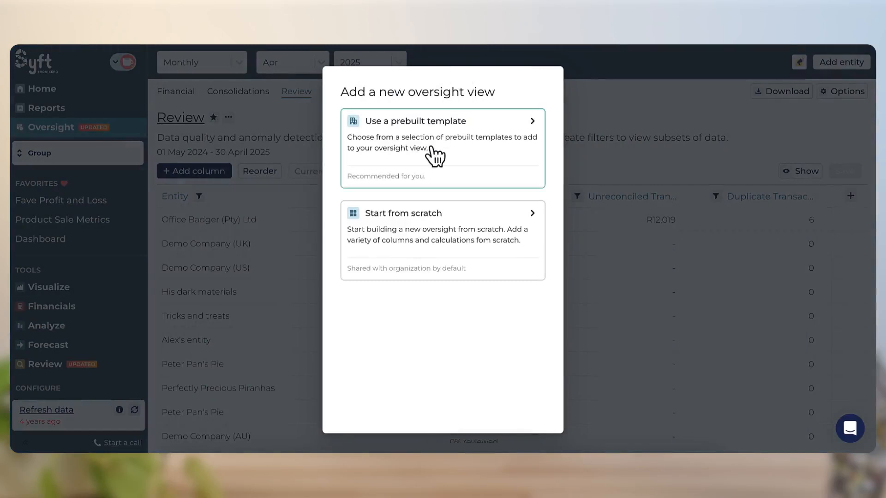
click(492, 169)
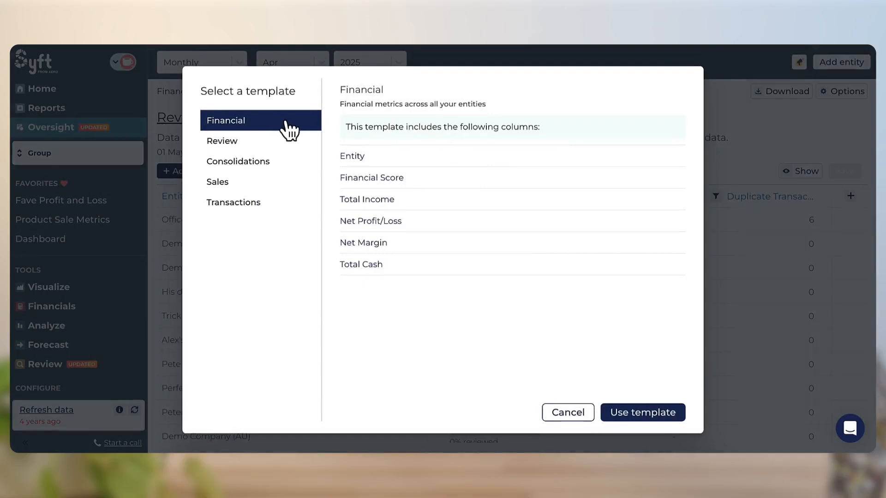
click(258, 143)
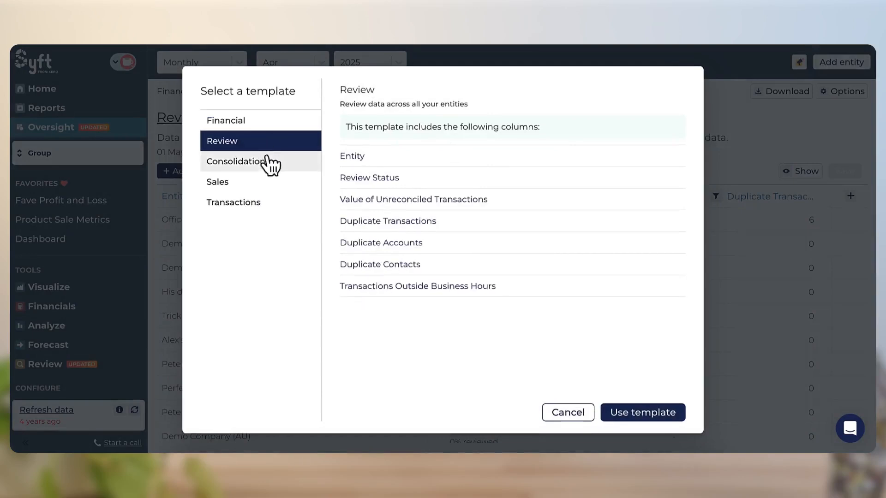
click(270, 164)
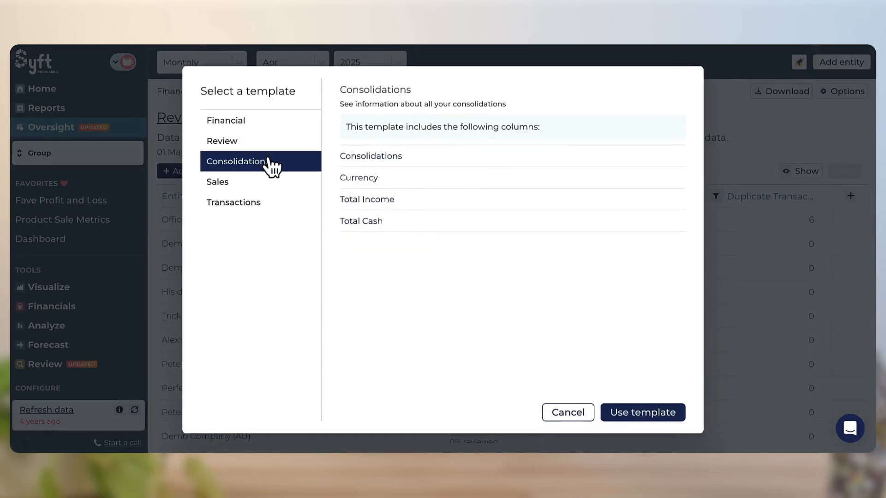
click(236, 186)
click(248, 211)
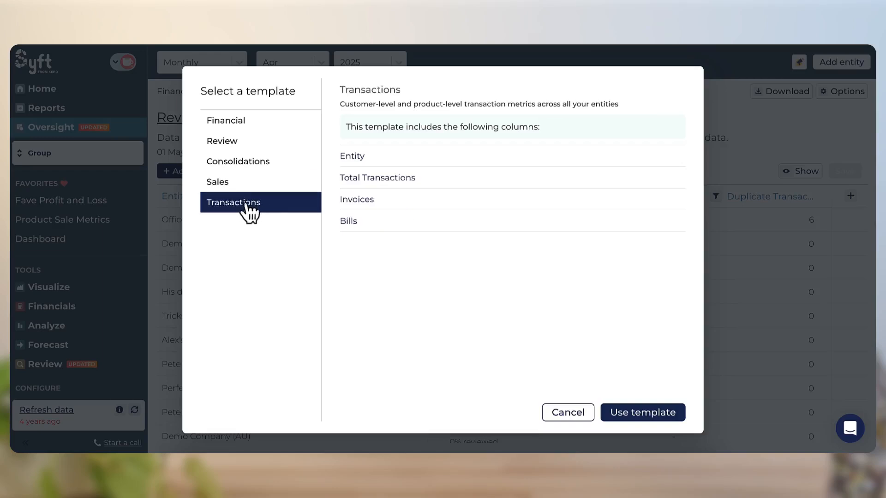
click(628, 418)
- Name the new template-based view "Transactions" and save it
click(449, 226)
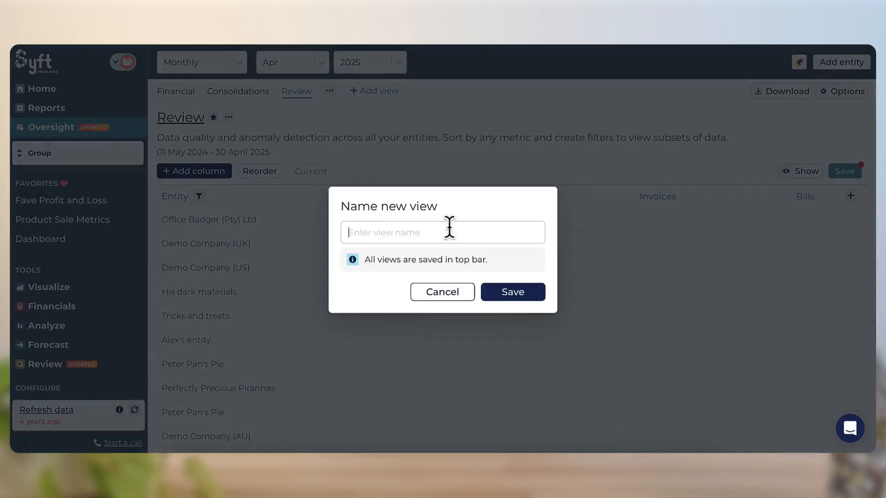
text(Transactions)
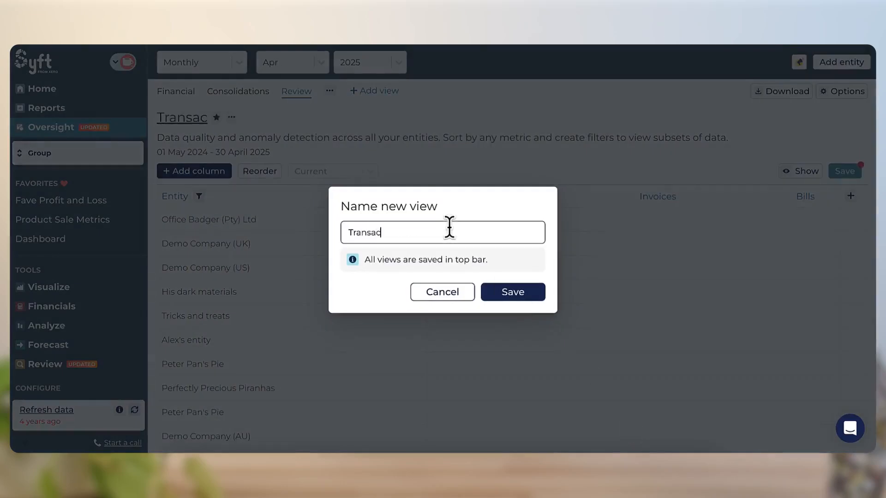
click(529, 295)
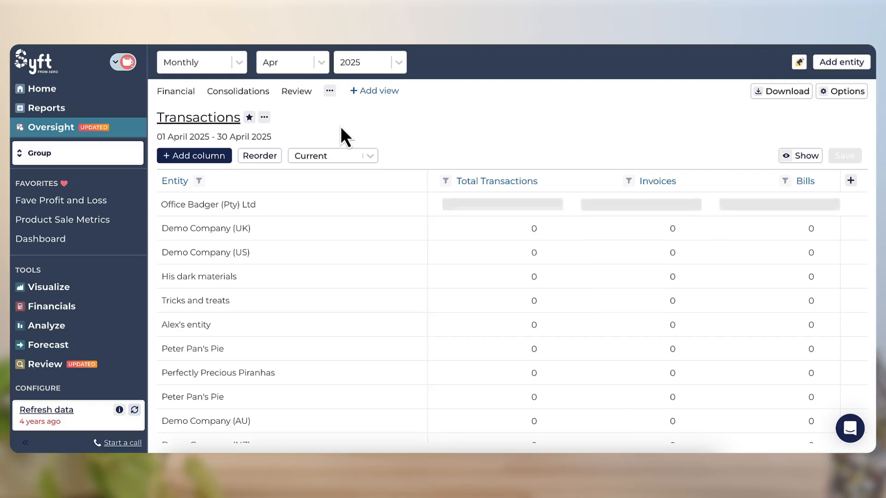
- Mark the Transactions view as a favorite and check the list of custom oversight views
click(249, 118)
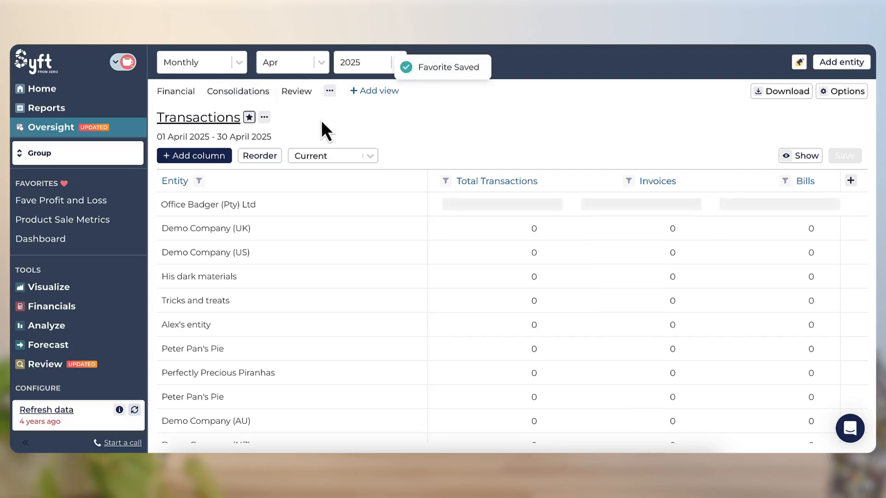
click(329, 91)
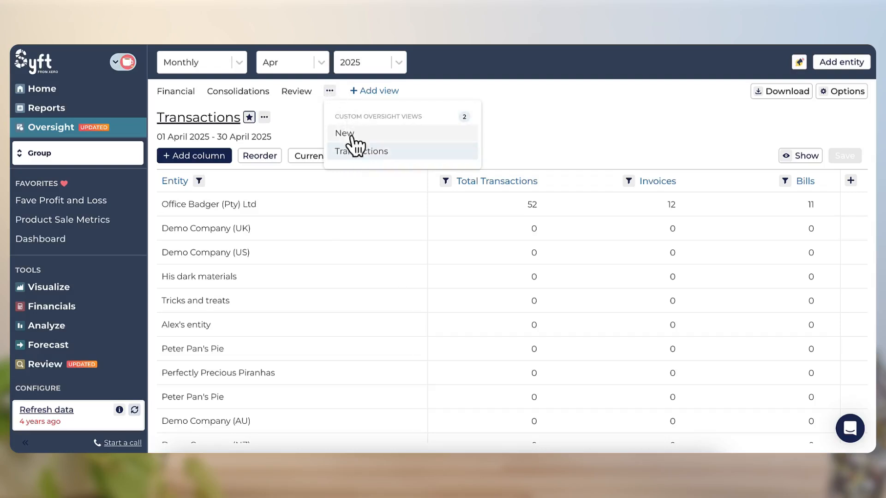
click(330, 90)
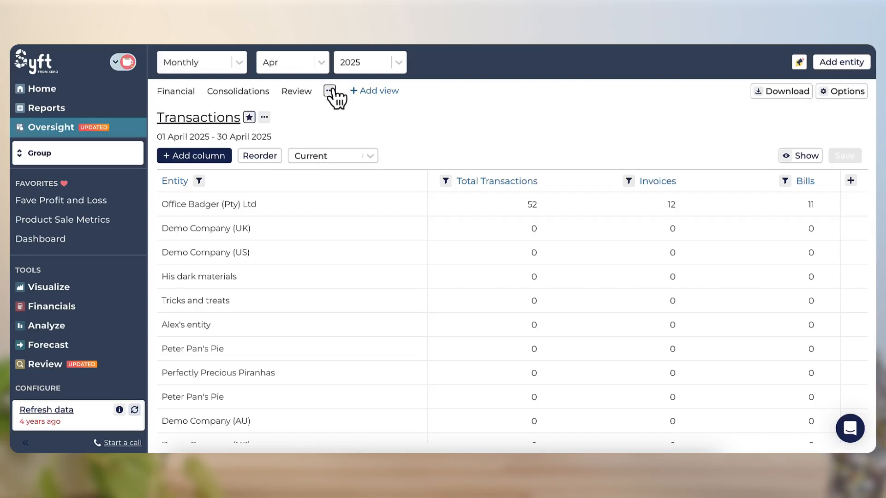
- Start a new oversight view from scratch and select the Financial Score, Cash & Cash Equivalents (COA) and Current Ratio columns
click(364, 91)
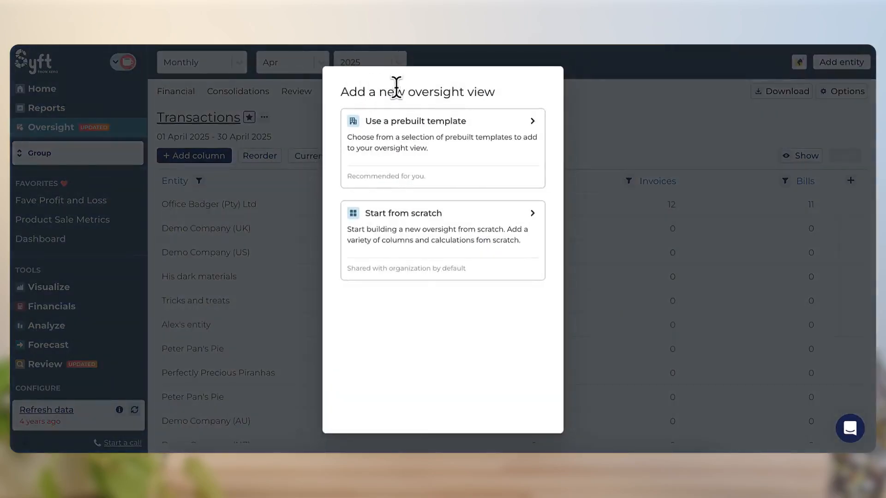
click(432, 263)
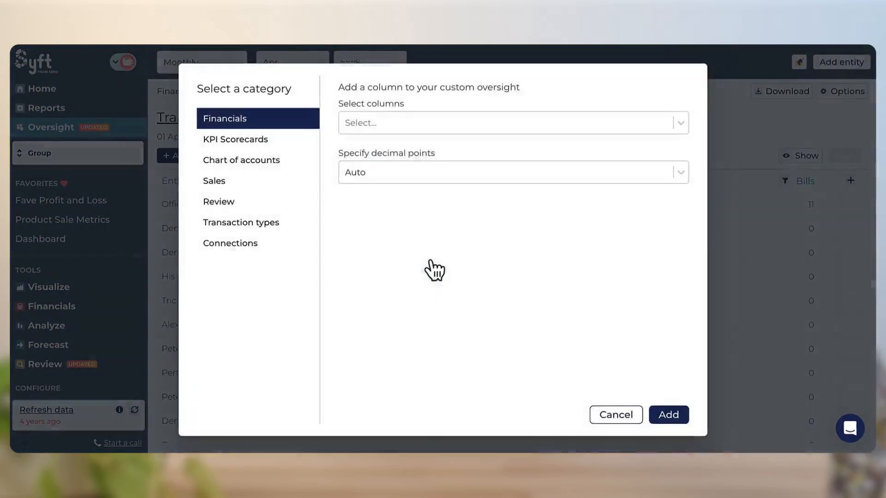
click(434, 123)
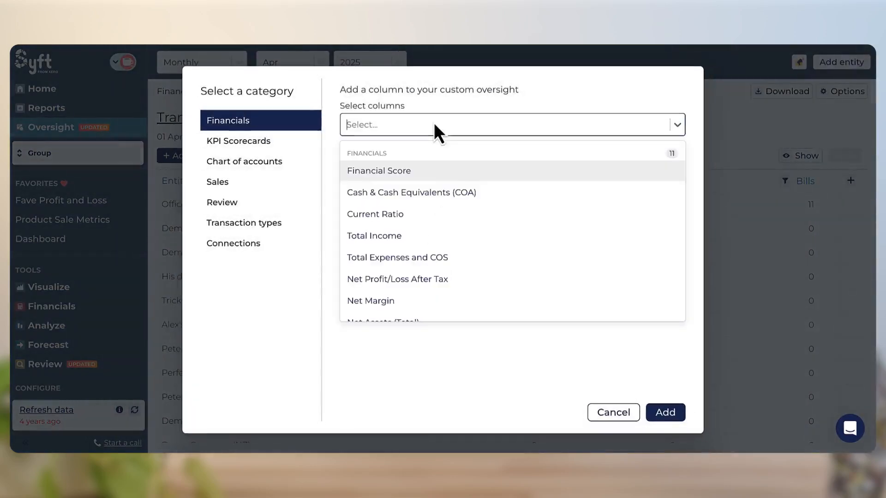
click(422, 173)
click(422, 193)
click(422, 214)
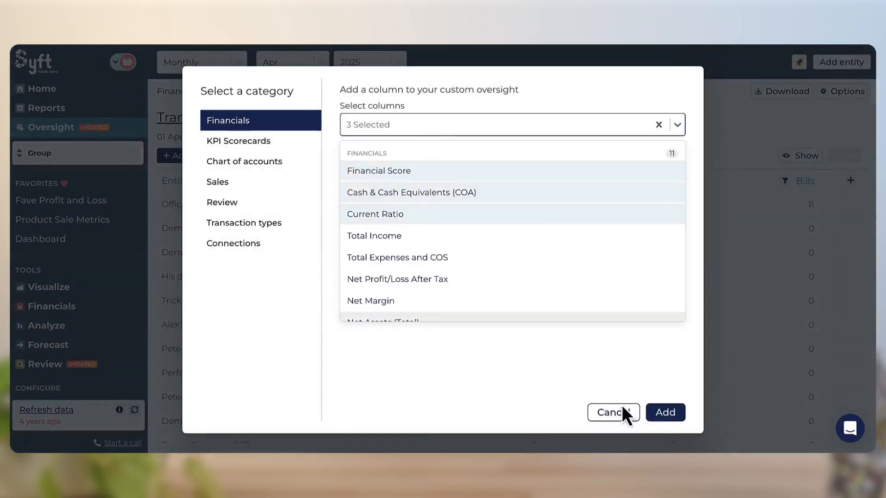
click(662, 415)
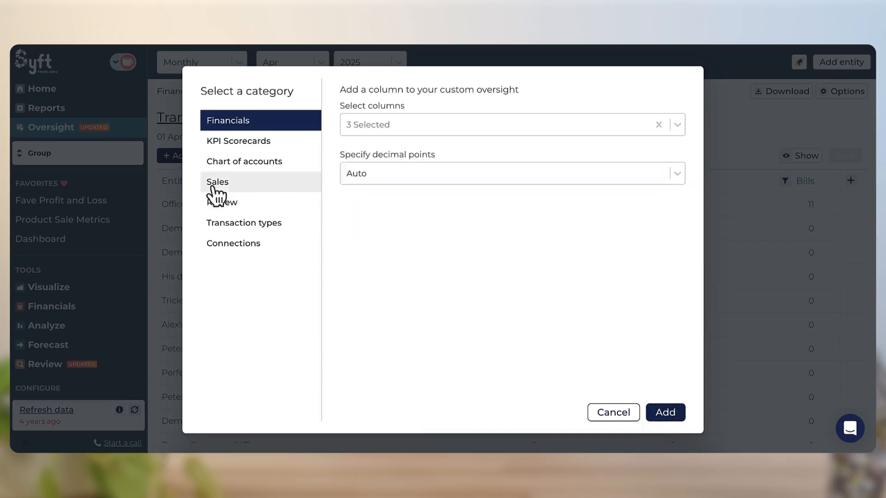
- Add the Gross Profit and Amortisation (COA) columns to the new view from the Profit and Loss chart of accounts
click(237, 147)
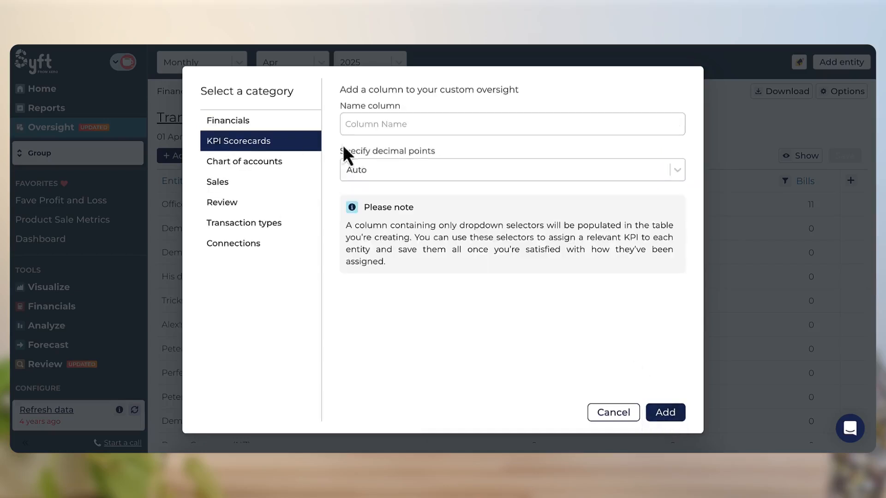
click(301, 162)
click(392, 171)
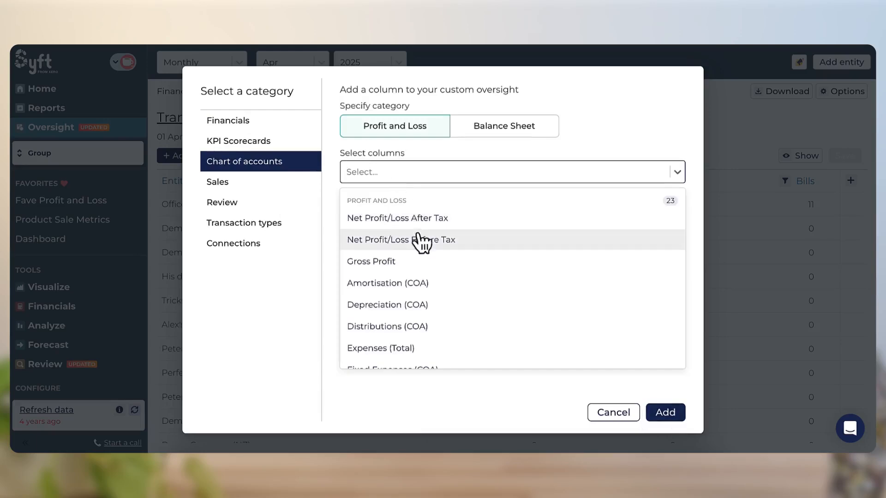
click(414, 262)
click(417, 282)
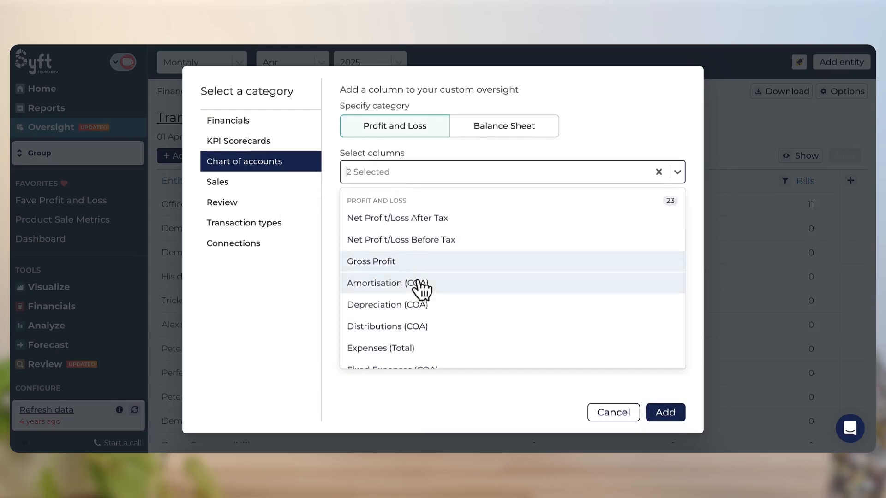
click(486, 405)
click(660, 414)
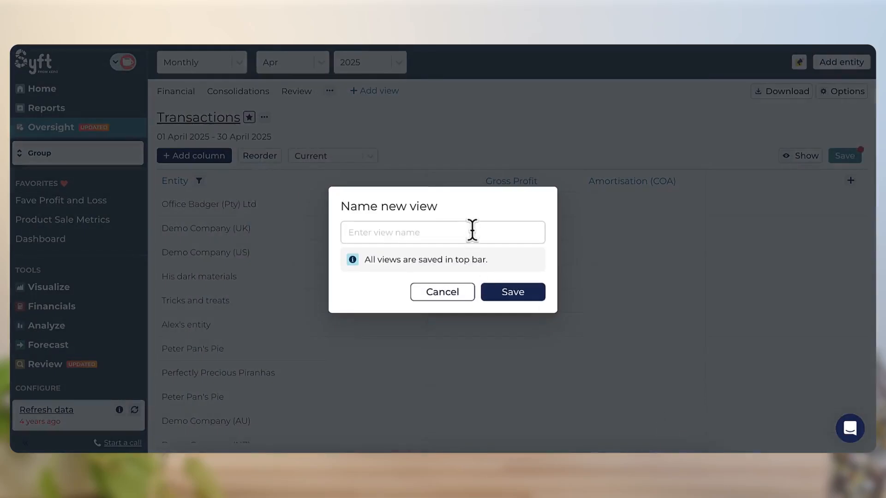
- Name the from-scratch view "Custom view" and save it
click(469, 229)
text(Custom view)
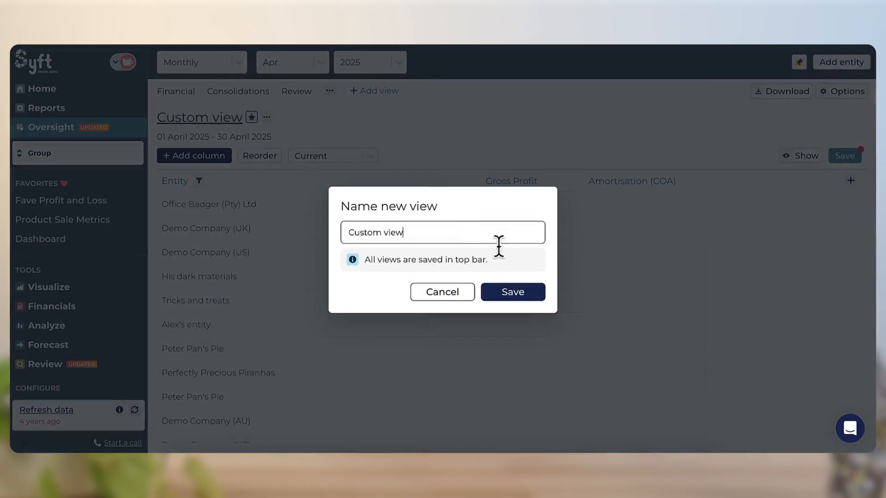
click(526, 297)
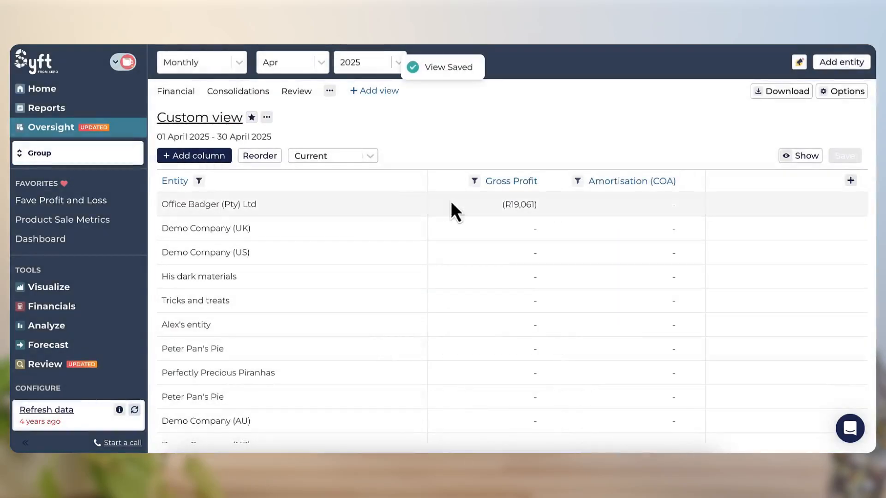
- Check the growth comparison options for the selected date in Custom view, leaving Current selected
click(371, 157)
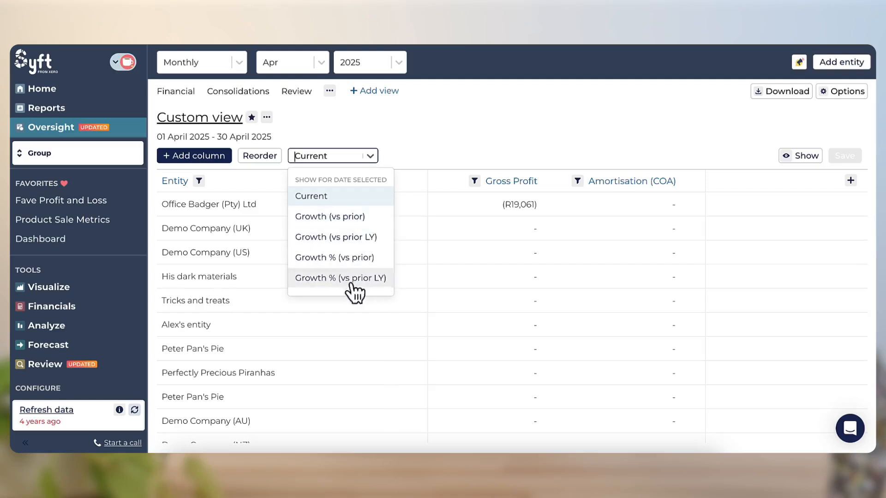
click(365, 149)
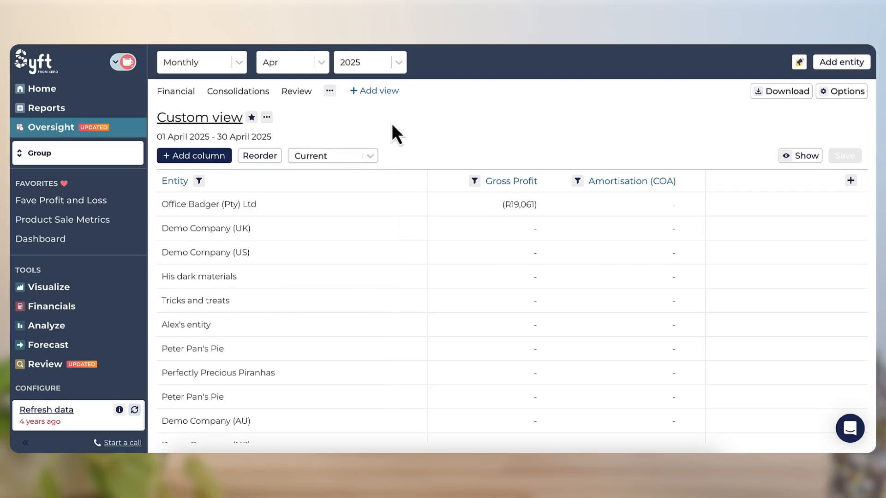
- Open the Review view, check its date range and change the reporting month to Mar
click(307, 93)
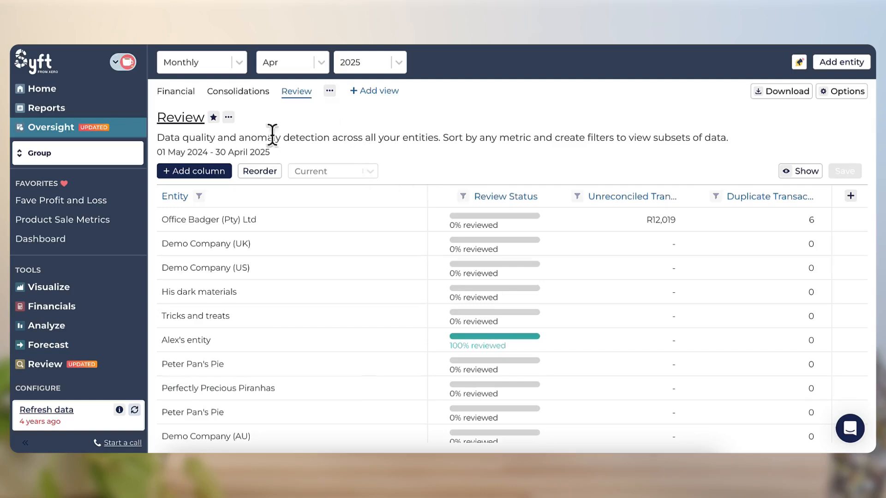
drag(166, 152, 256, 151)
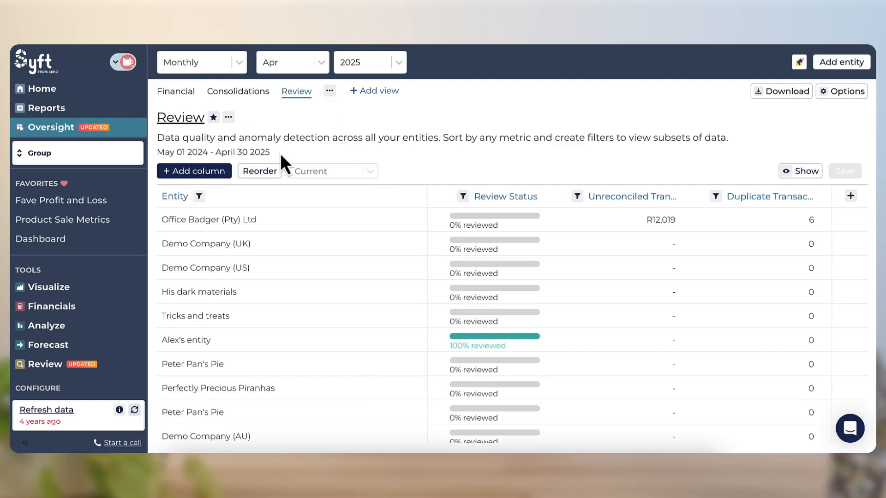
click(302, 64)
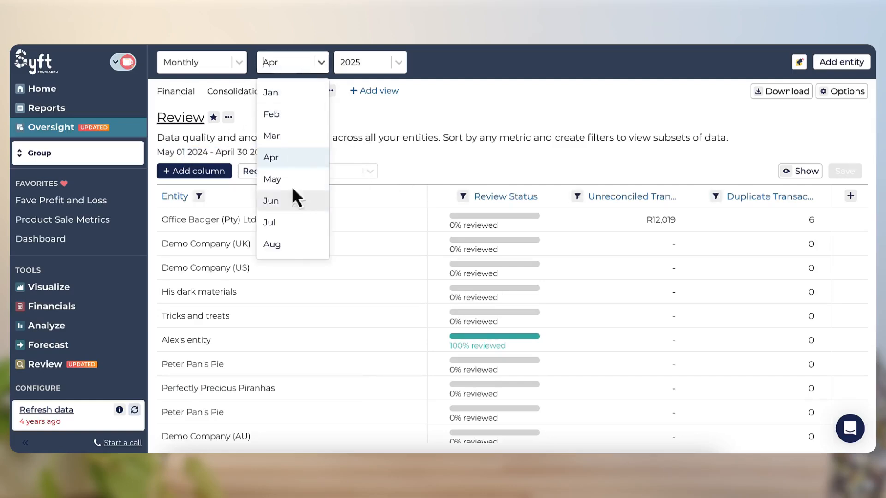
click(293, 137)
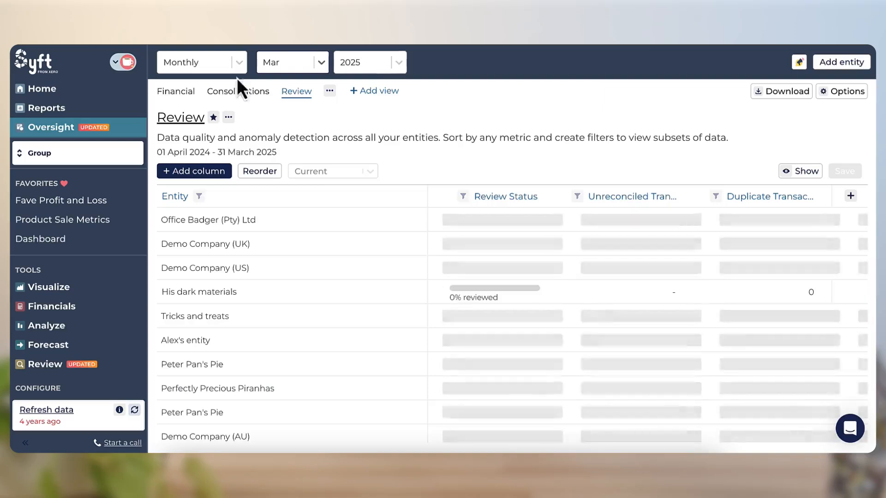
- Open the Financial view and temporarily display the last refresh time of each entity, hiding it again when done
click(184, 94)
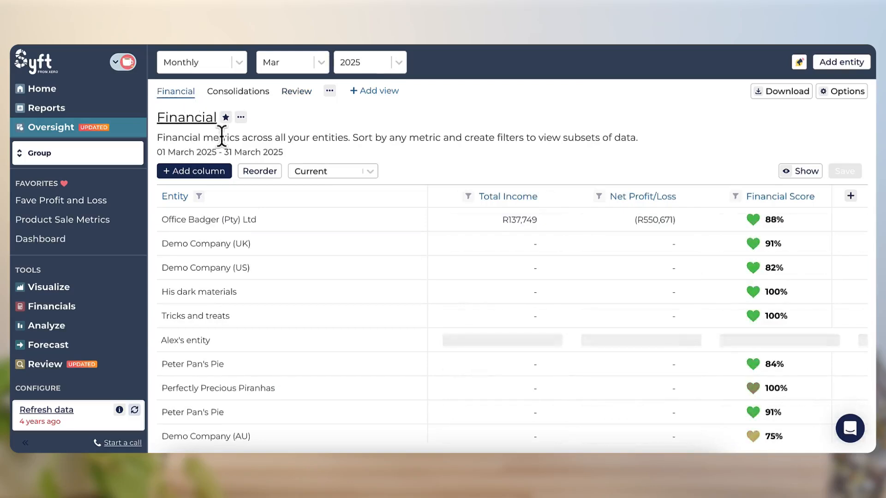
click(800, 173)
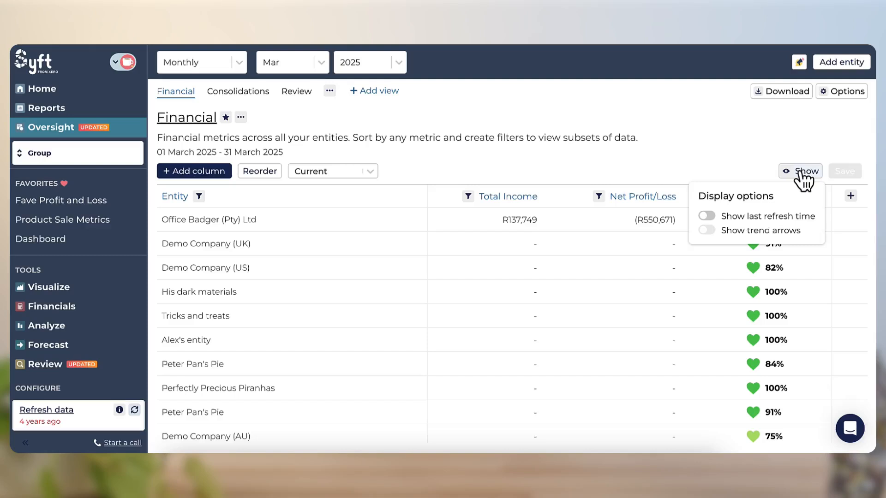
click(706, 216)
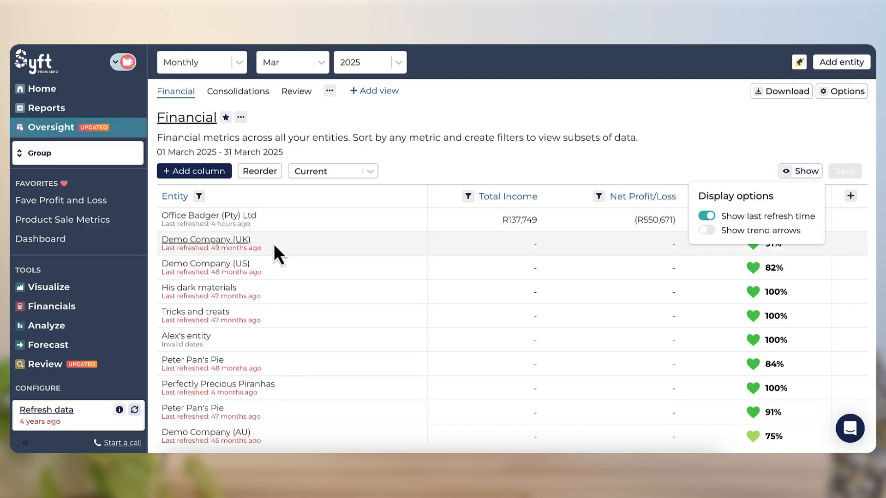
click(706, 216)
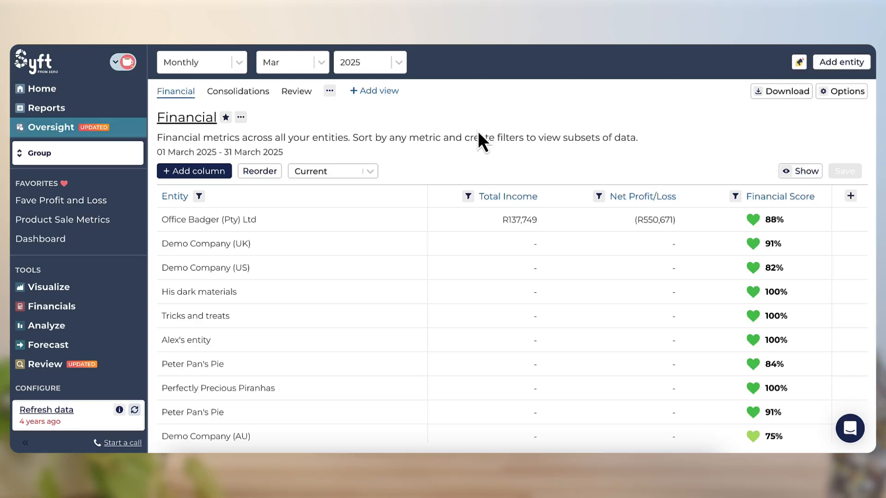
- Open the download options for the Financial view
click(770, 95)
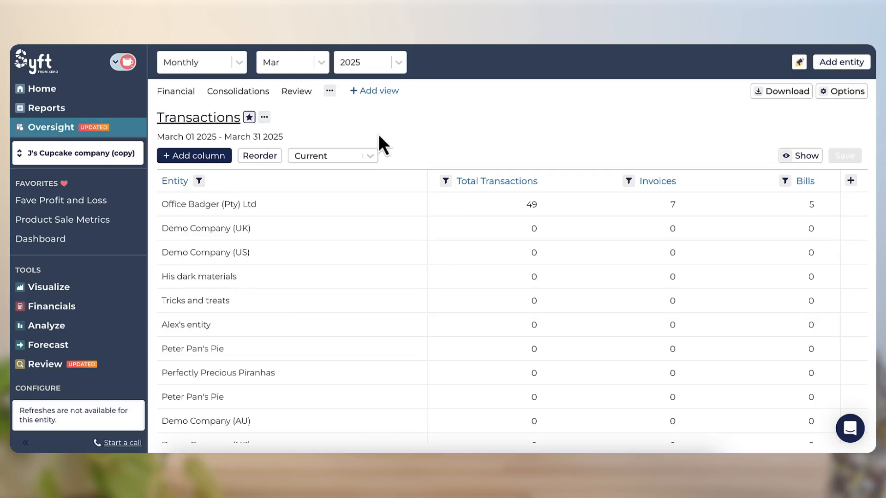
- Open the Financial view and add a People column to its entity table
click(185, 95)
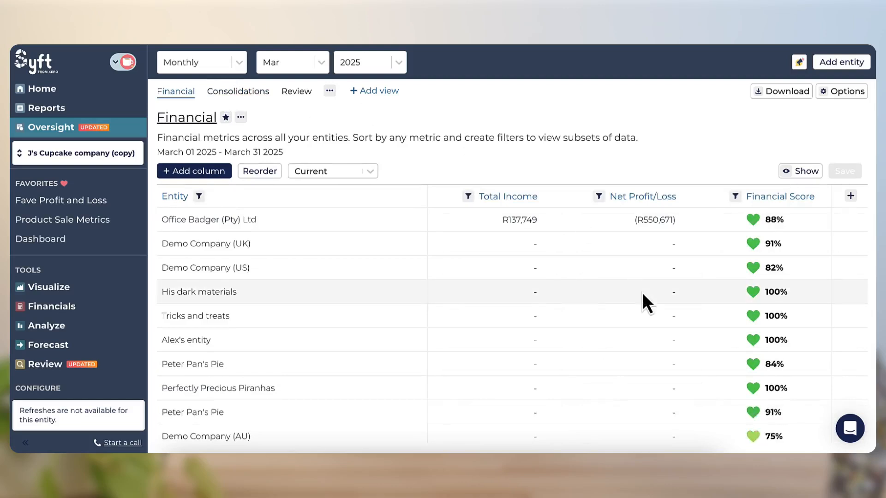
click(849, 196)
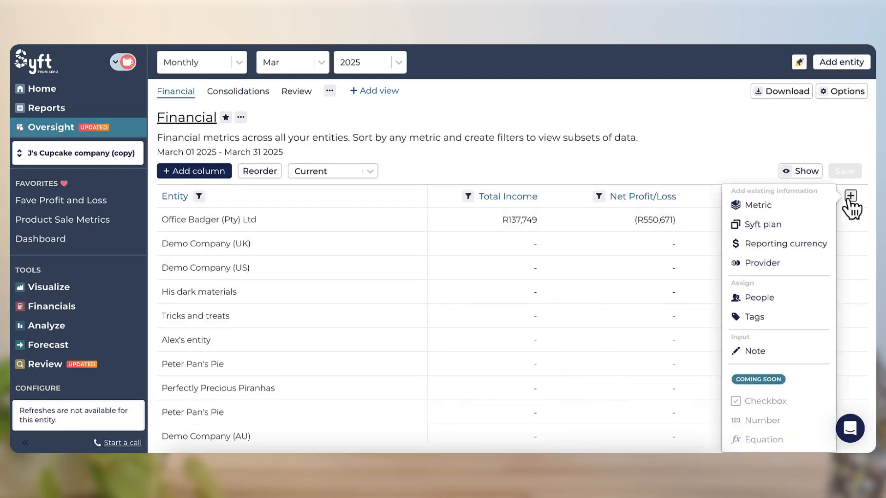
click(785, 300)
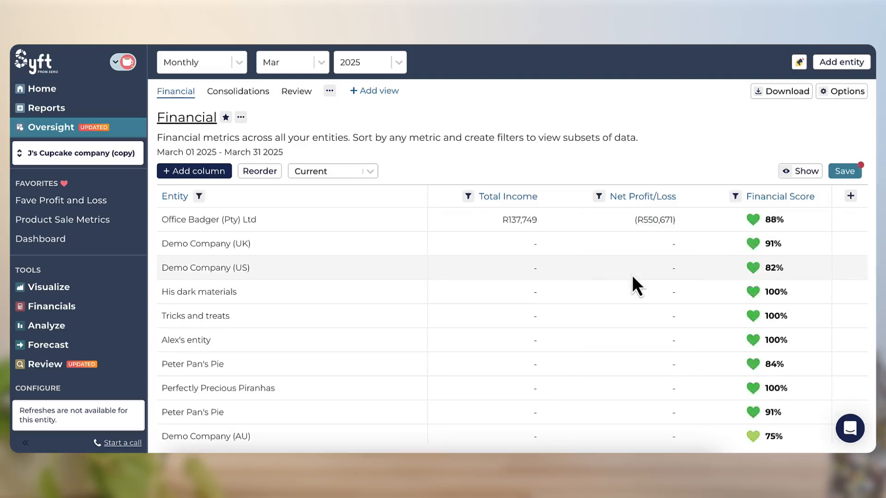
- Assign the available team member to Demo Company (US) in the People column
scroll(632, 276, right, 10)
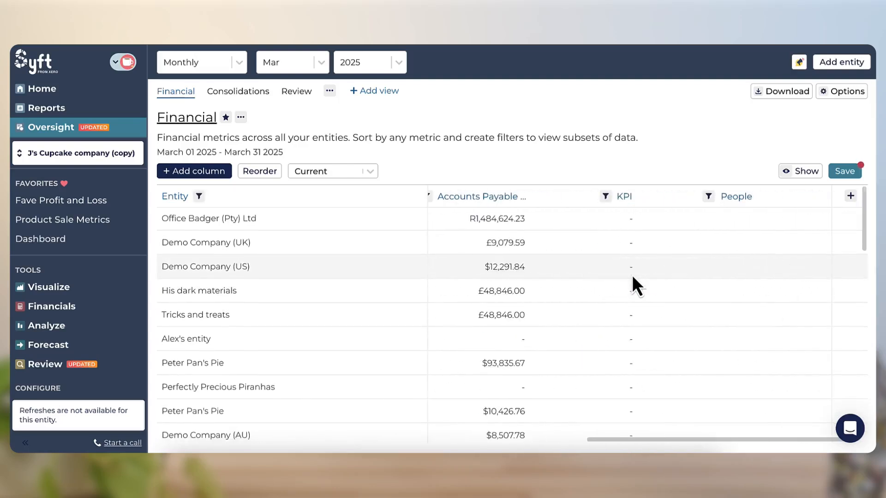
mouse_move(667, 278)
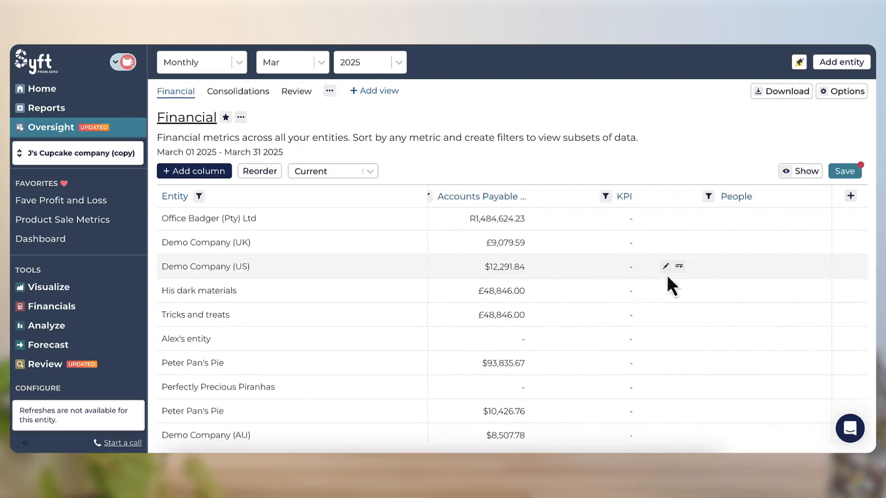
click(725, 273)
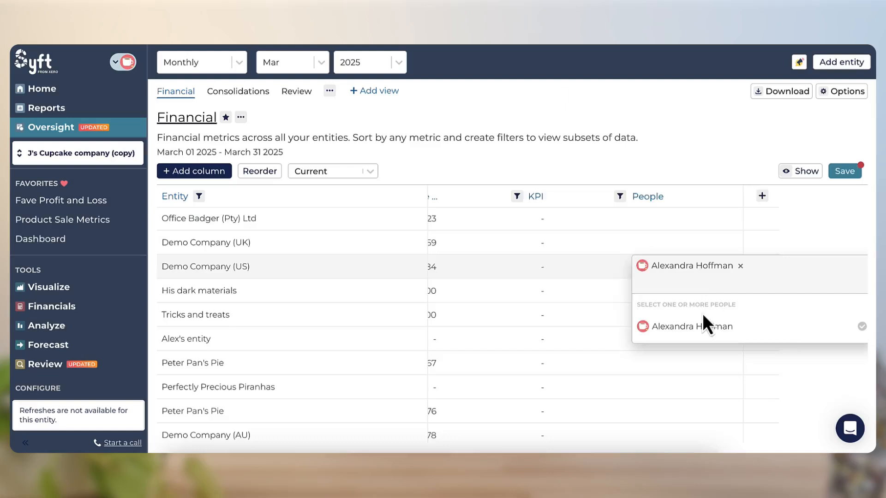
click(710, 244)
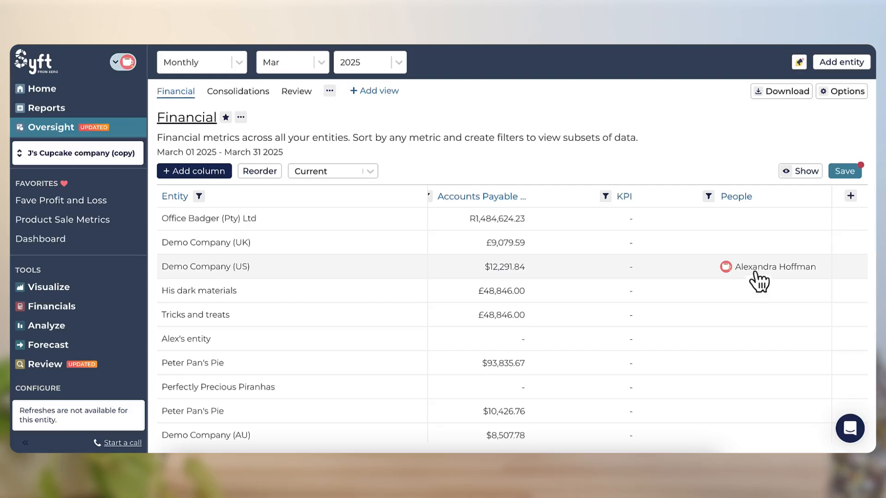
- Check the filter options of the KPI and People columns without changing any filter
click(605, 198)
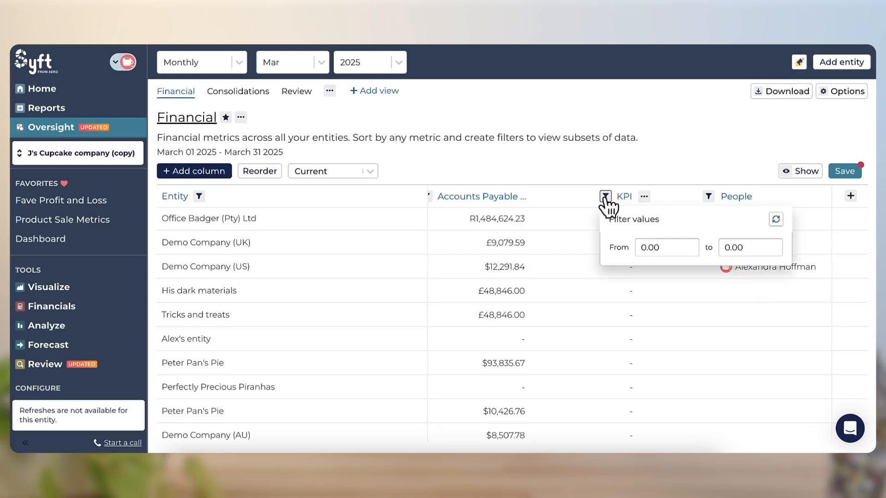
click(699, 200)
click(708, 197)
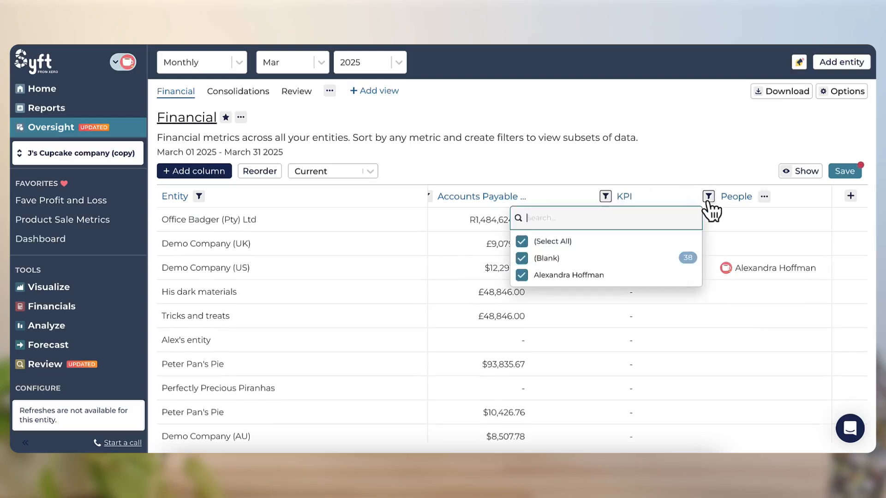
click(708, 197)
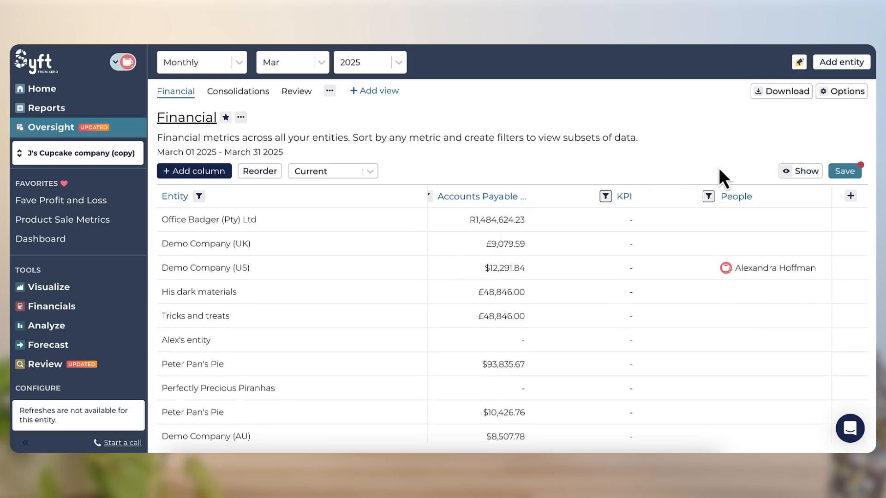
- Add a Tags column to the Financial view and assign the Priority tag to Office Badger (Pty) Ltd
click(850, 197)
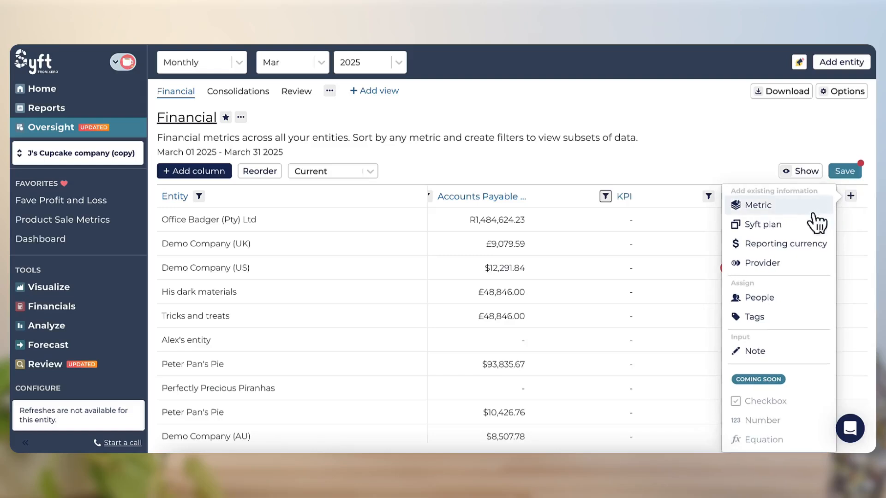
click(794, 318)
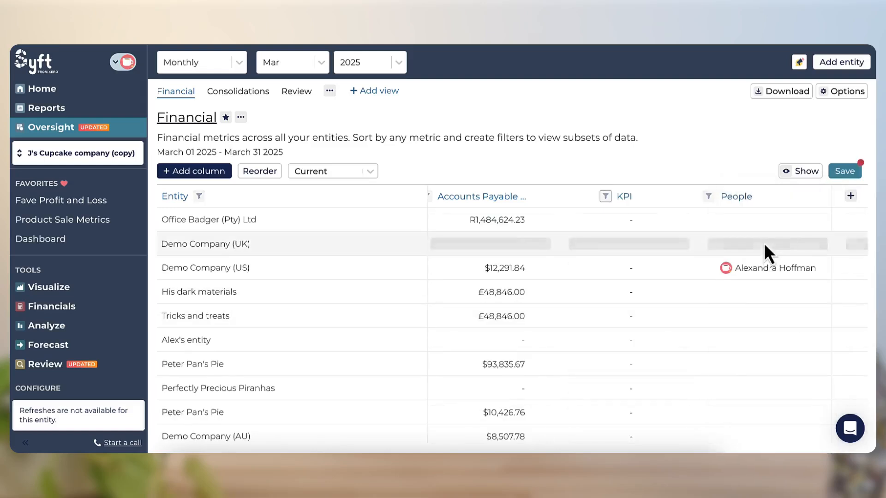
click(762, 227)
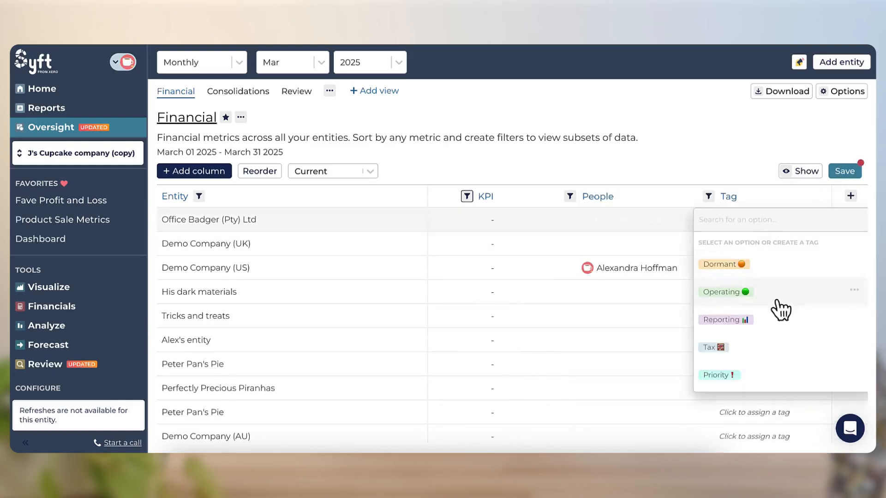
click(724, 374)
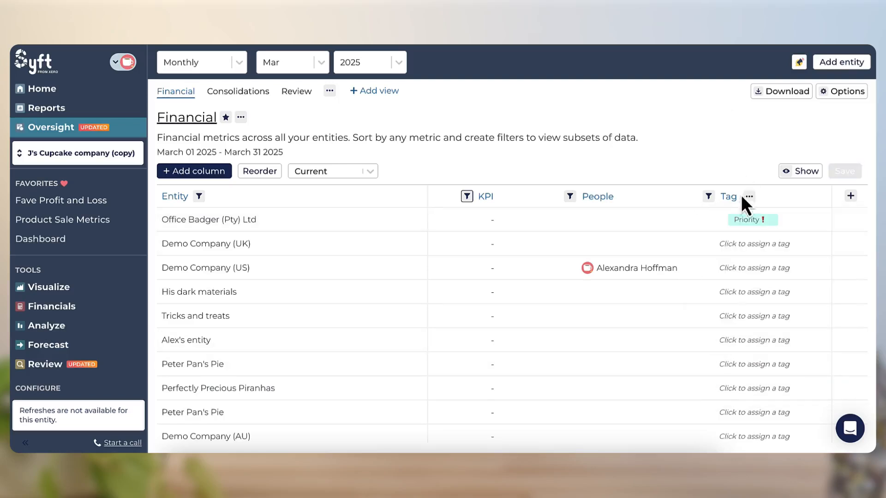
- Tag Demo Company (UK) as Dormant and Demo Company (US) as Operating
click(745, 243)
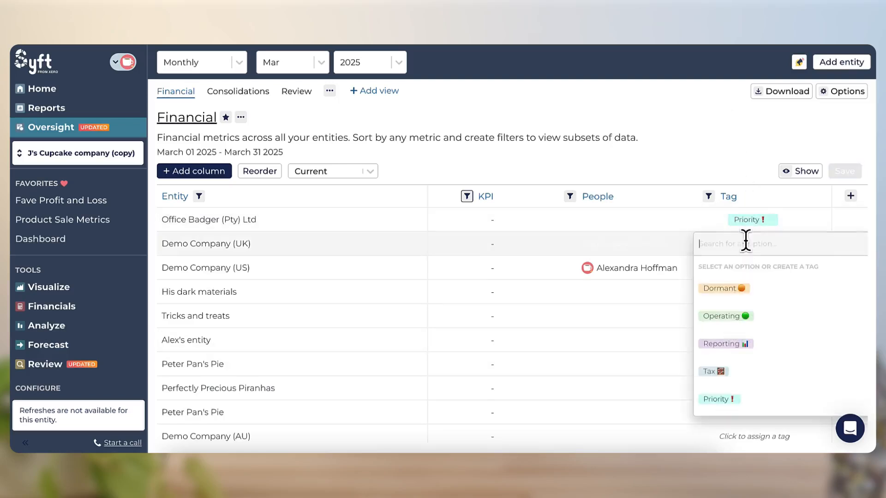
click(725, 289)
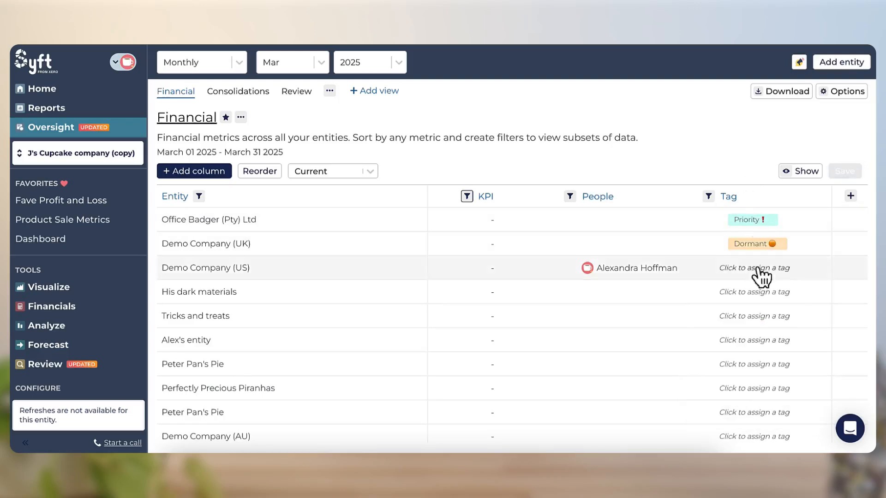
click(738, 270)
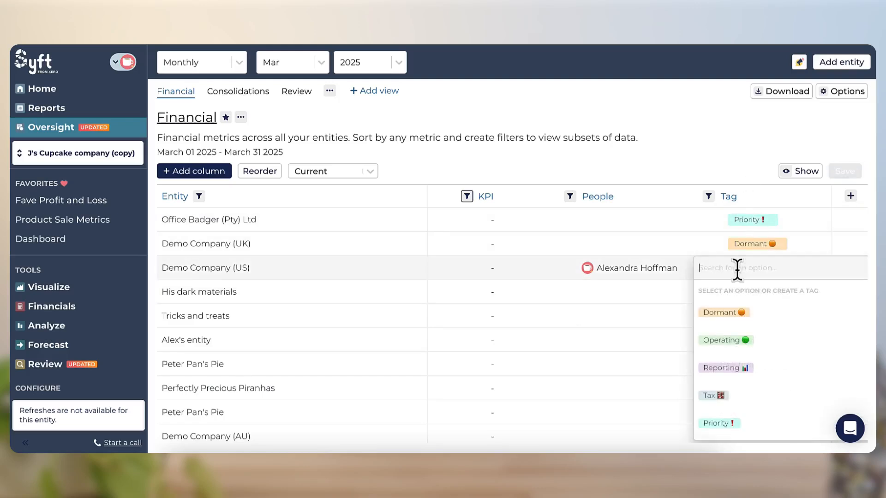
click(739, 341)
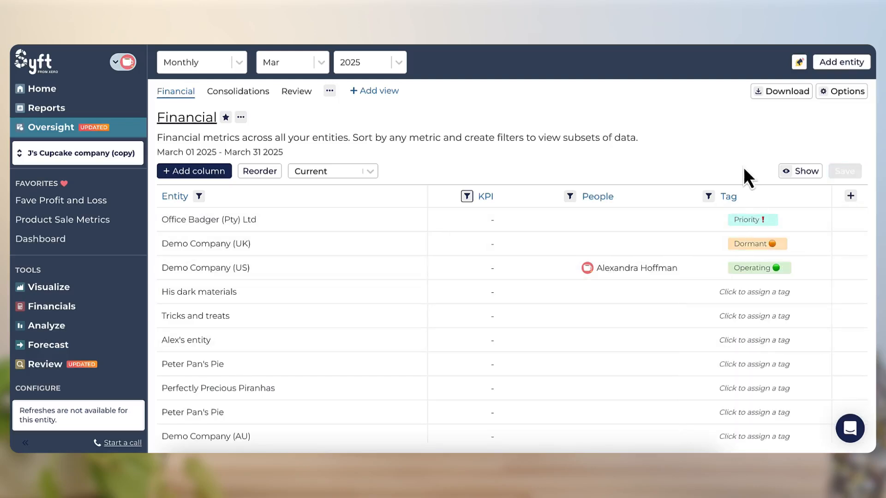